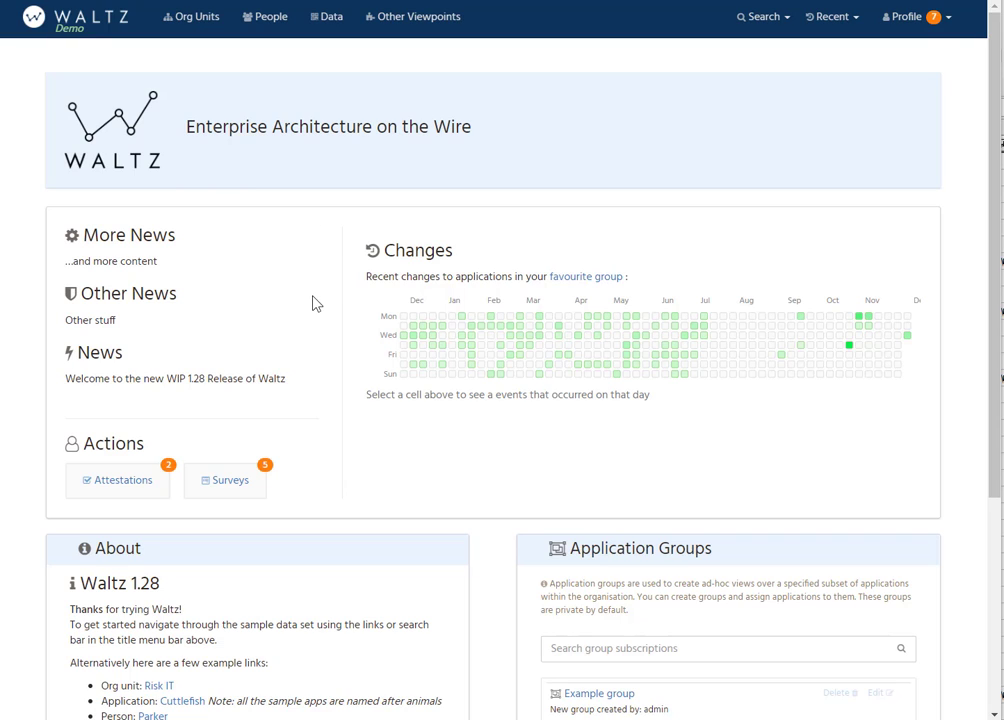
Step: Create a new application group, rename it "my test group" and save it as private
{"action": "scroll", "coordinate": [316, 303], "scroll_direction": "down", "scroll_amount": 3}
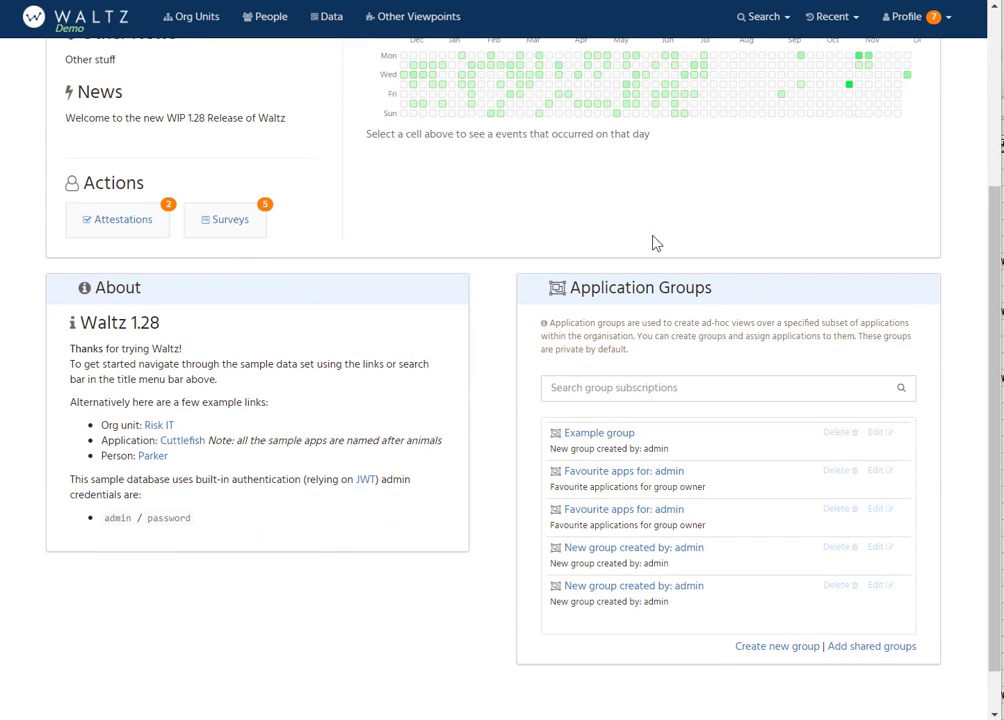
{"action": "left_click", "coordinate": [740, 647]}
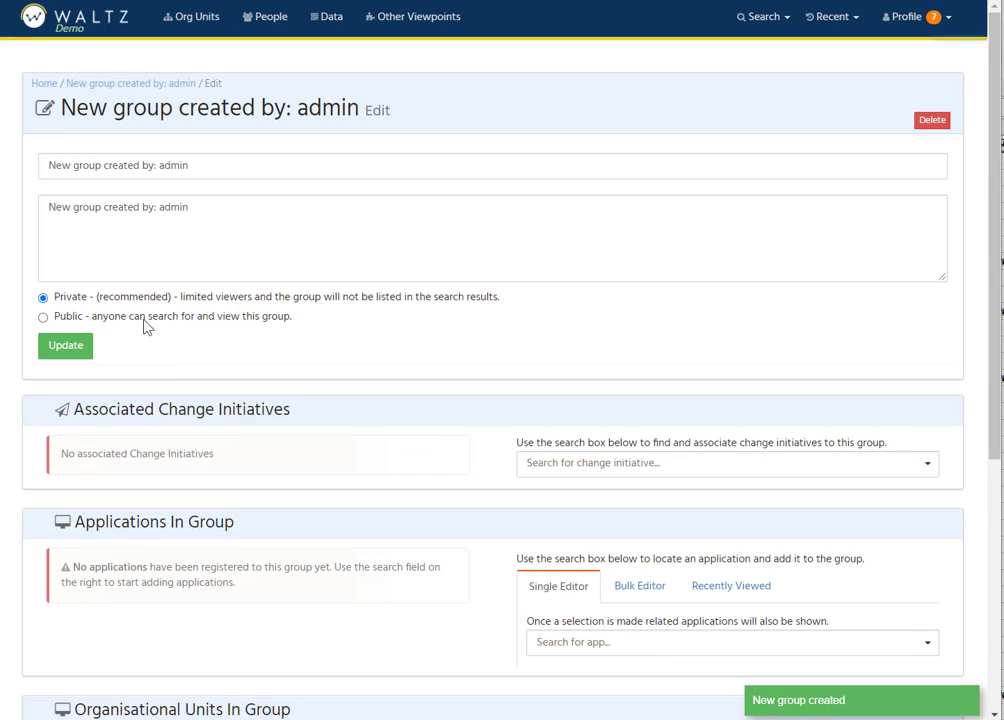
{"action": "left_click_drag", "start_coordinate": [186, 165], "coordinate": [25, 163]}
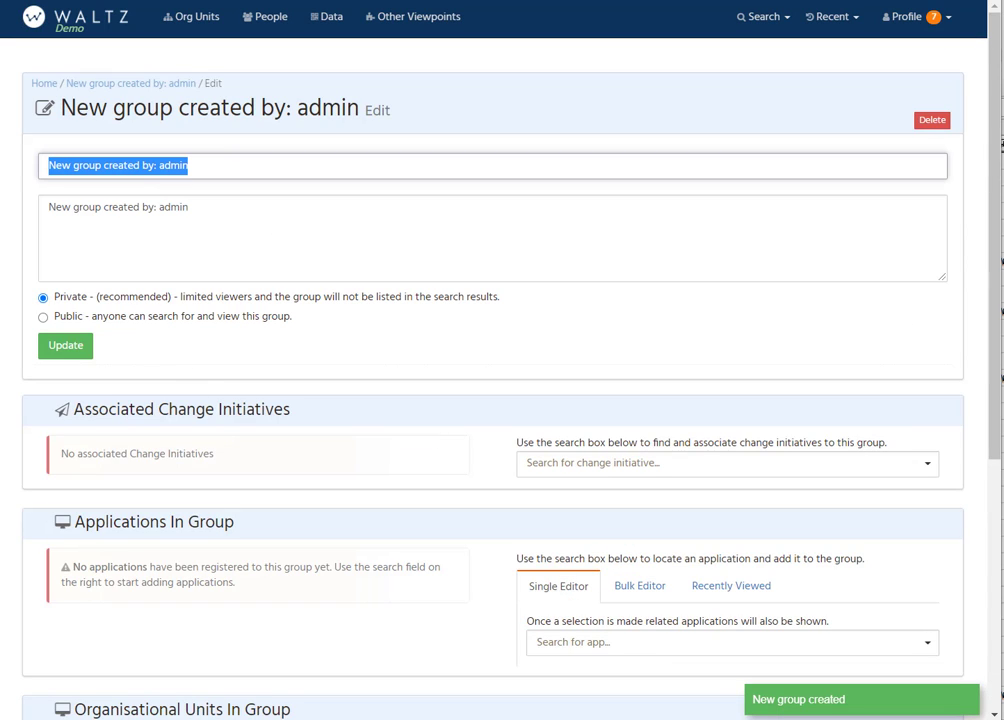
{"action": "type", "text": "my test group"}
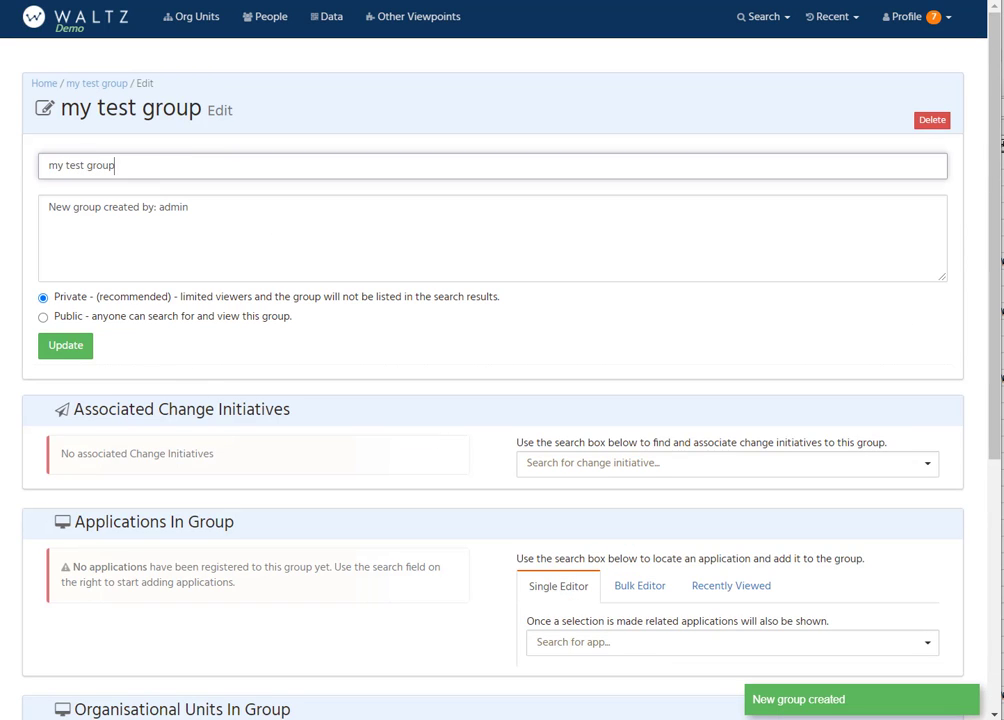
{"action": "left_click", "coordinate": [77, 352]}
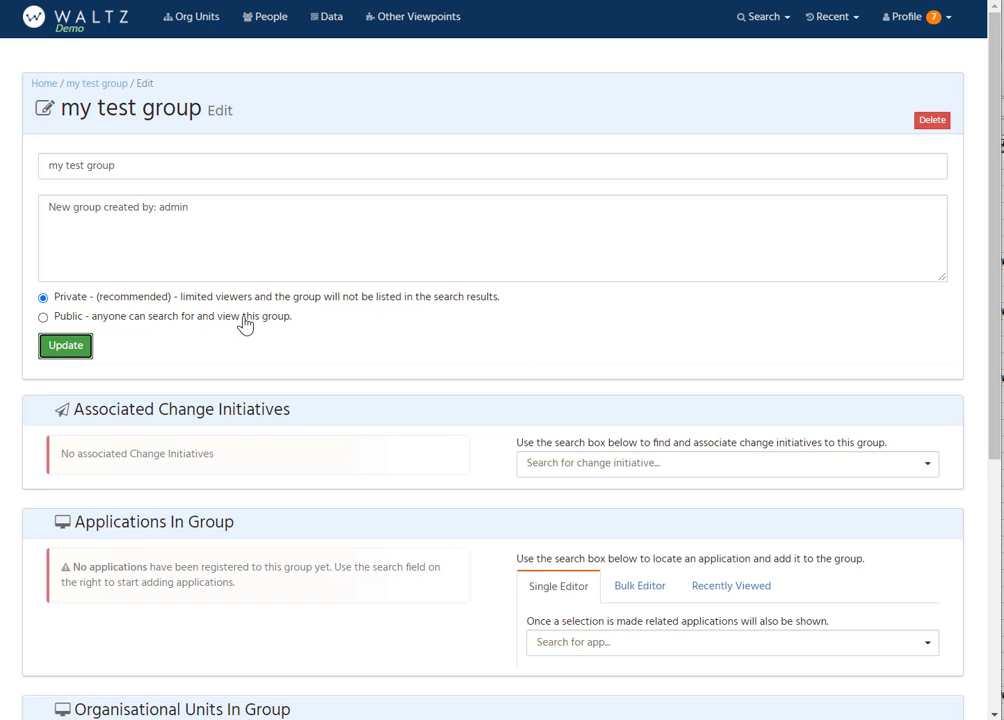
{"action": "left_click", "coordinate": [773, 21]}
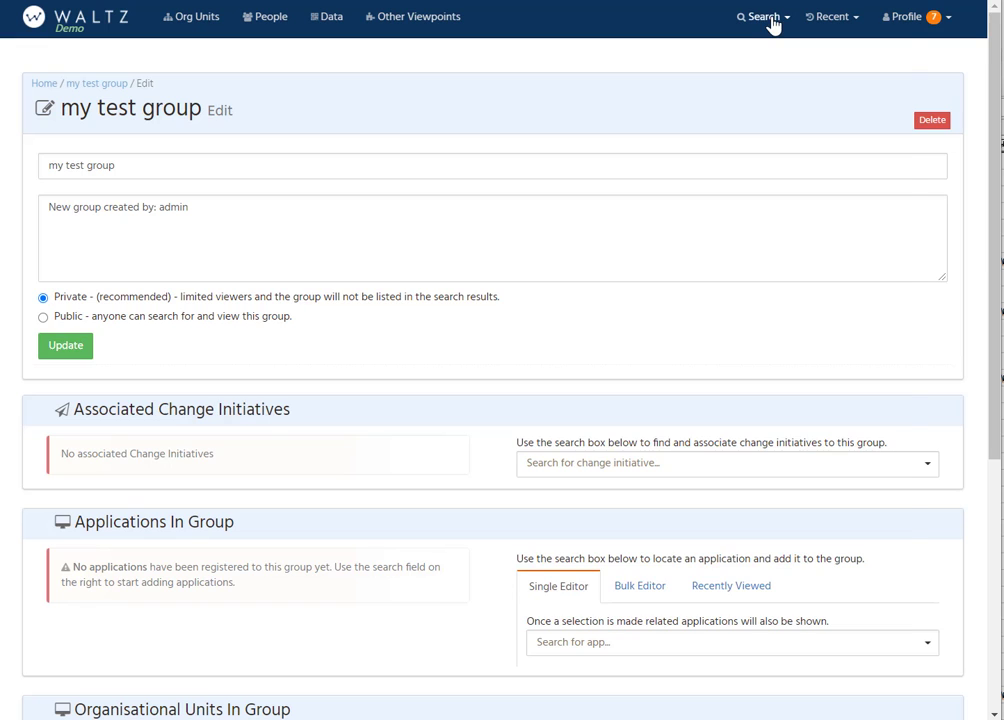
{"action": "left_click", "coordinate": [763, 22]}
{"action": "scroll", "coordinate": [136, 382], "scroll_direction": "down", "scroll_amount": 4}
{"action": "scroll", "coordinate": [136, 382], "scroll_direction": "up", "scroll_amount": 4}
Step: Search the single application editor for "shark" and add Basking Shark - 43 to the group
{"action": "scroll", "coordinate": [233, 390], "scroll_direction": "down", "scroll_amount": 2}
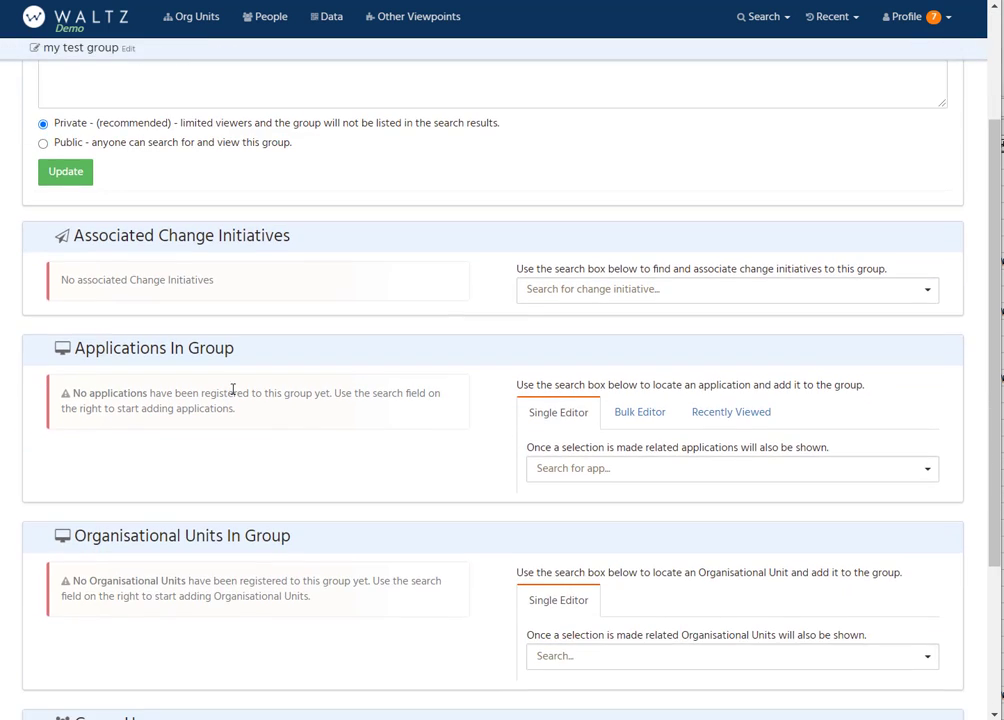
{"action": "left_click", "coordinate": [560, 470]}
{"action": "type", "text": "shark"}
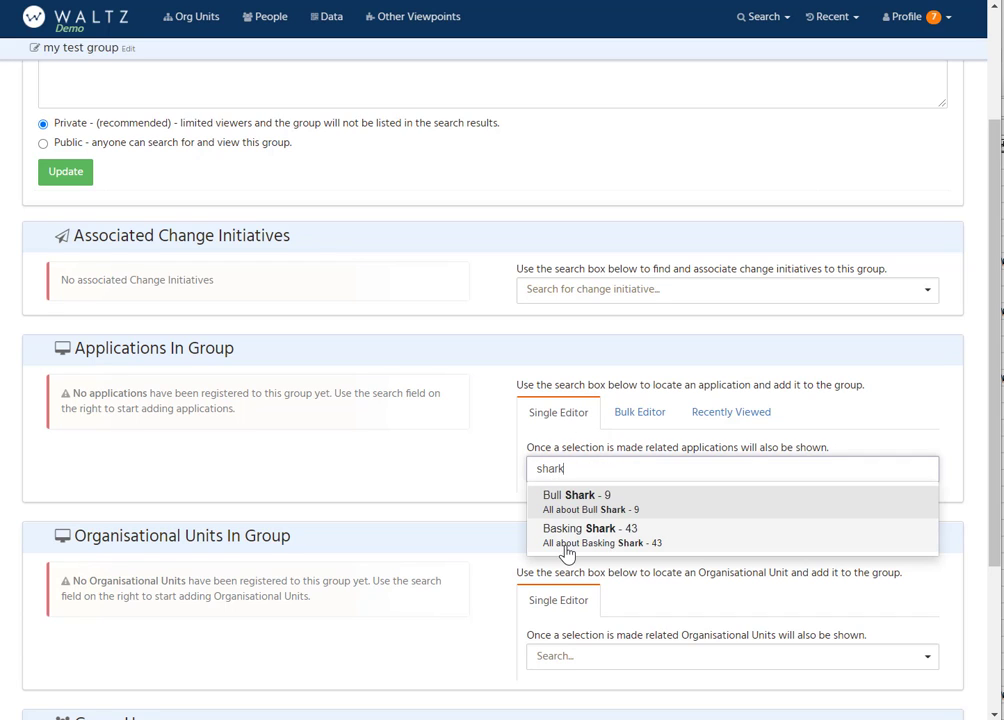
{"action": "left_click", "coordinate": [565, 536]}
Step: Add the related applications Earwig - 6, Horned Frog - 81, Highland Cattle - 14 and Butterfly - 20 to the group
{"action": "scroll", "coordinate": [336, 513], "scroll_direction": "down", "scroll_amount": 2}
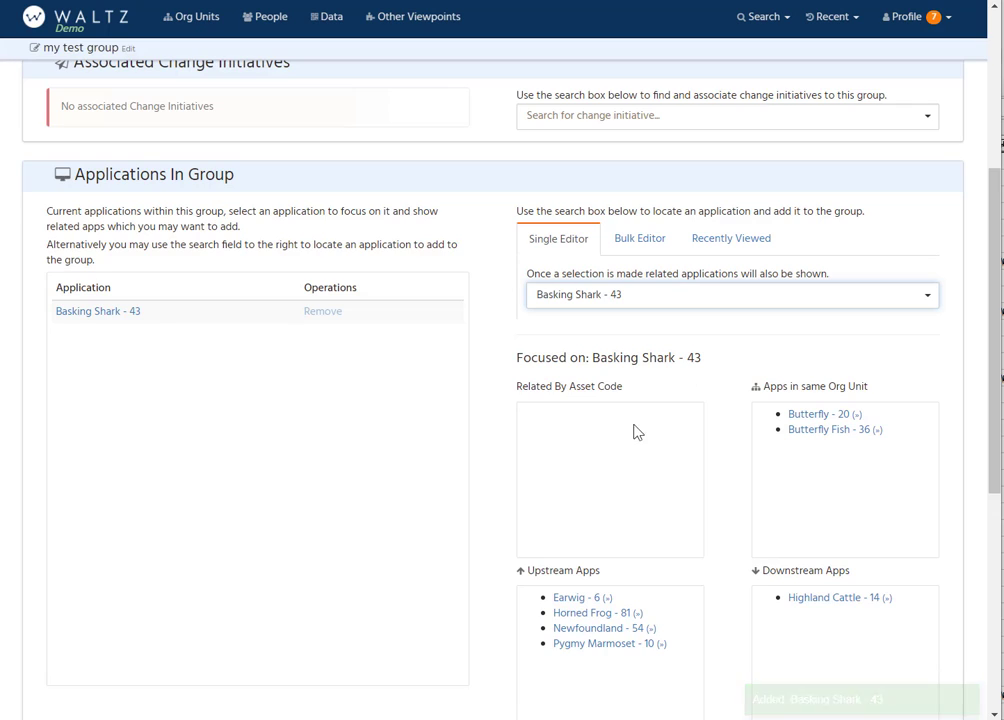
{"action": "scroll", "coordinate": [632, 435], "scroll_direction": "down", "scroll_amount": 1}
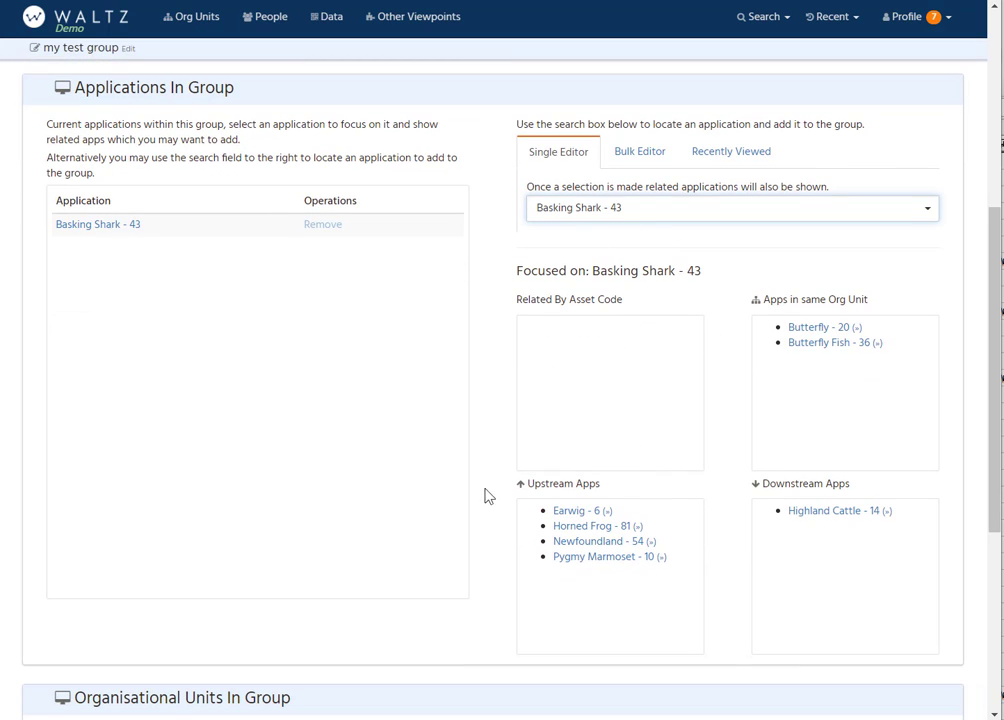
{"action": "left_click", "coordinate": [574, 512]}
{"action": "left_click", "coordinate": [566, 527]}
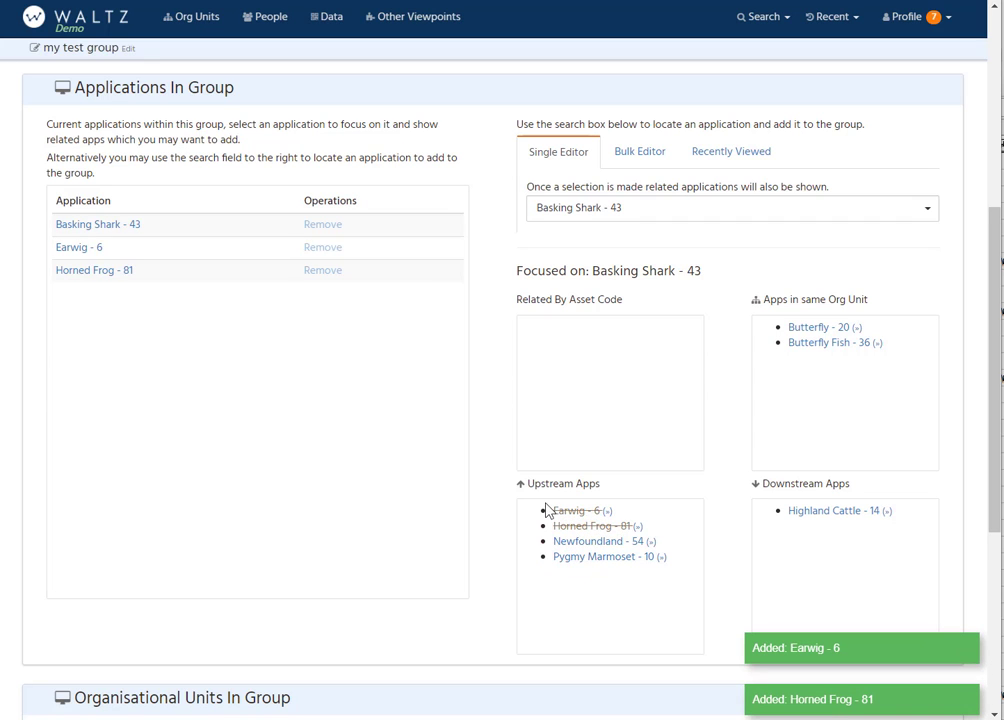
{"action": "left_click", "coordinate": [826, 511]}
{"action": "left_click", "coordinate": [822, 328]}
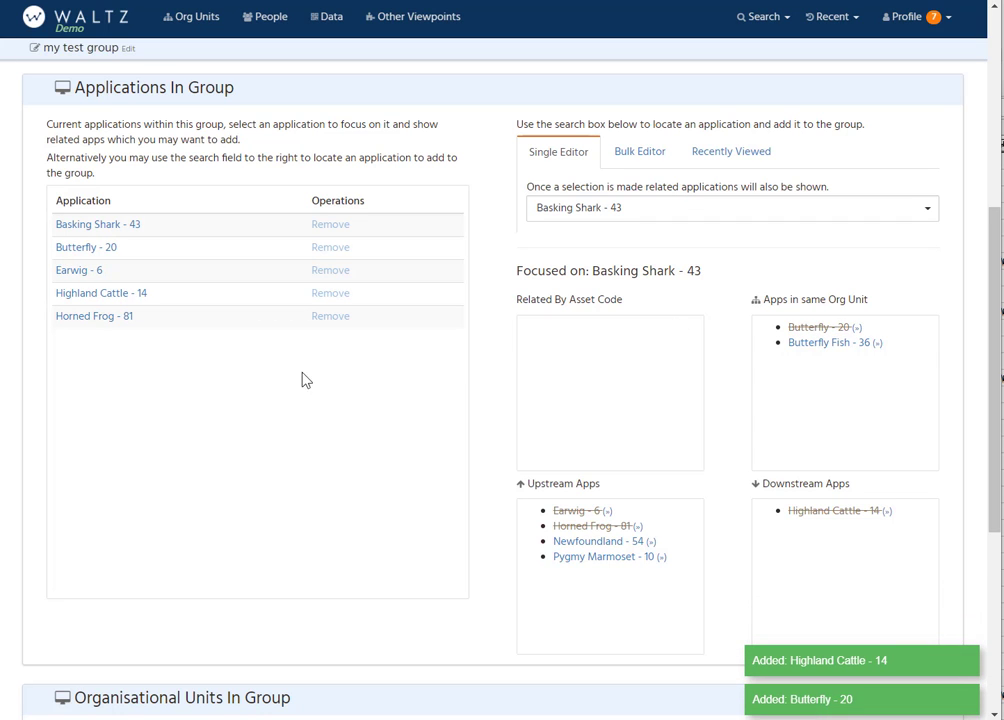
Step: Open the overview page of my test group and display its list of applications
{"action": "scroll", "coordinate": [412, 345], "scroll_direction": "up", "scroll_amount": 3}
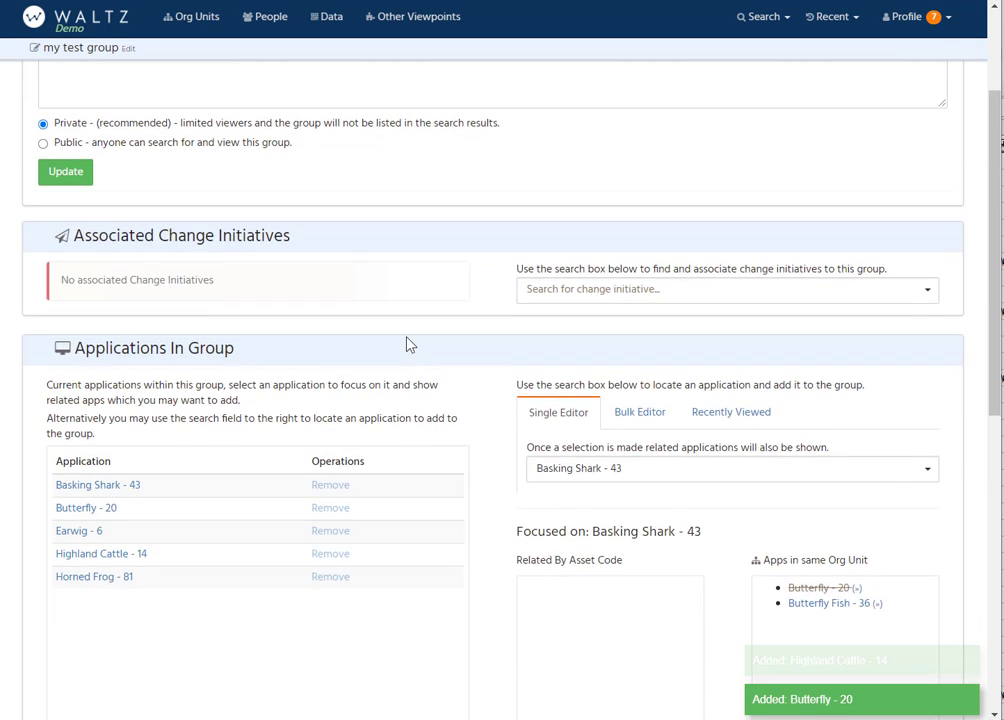
{"action": "scroll", "coordinate": [412, 345], "scroll_direction": "down", "scroll_amount": 3}
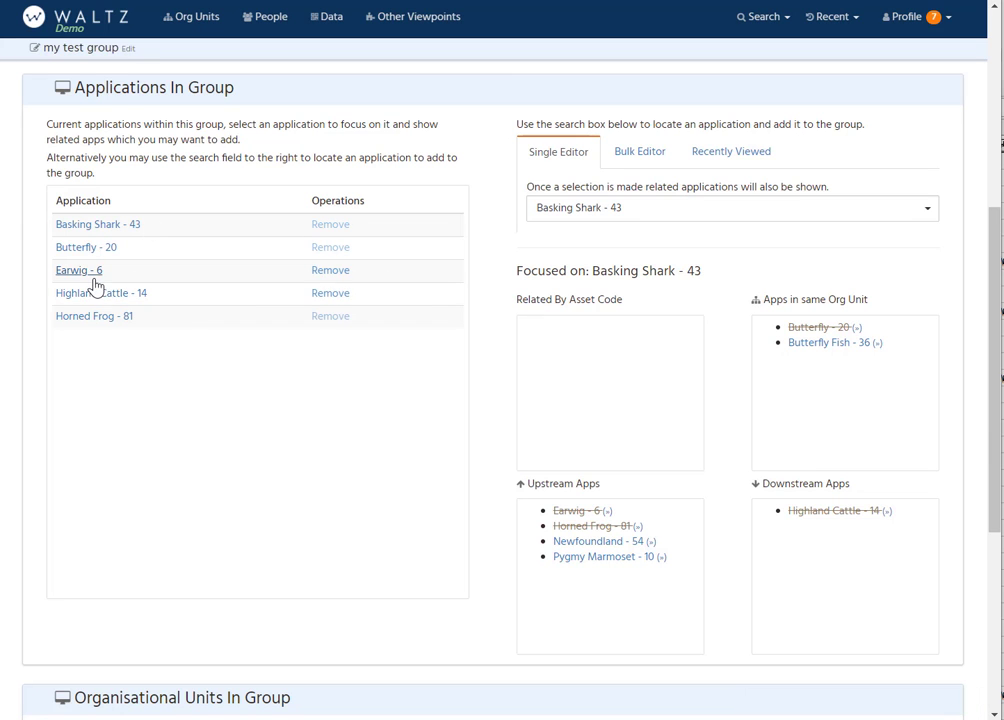
{"action": "scroll", "coordinate": [100, 255], "scroll_direction": "up", "scroll_amount": 5}
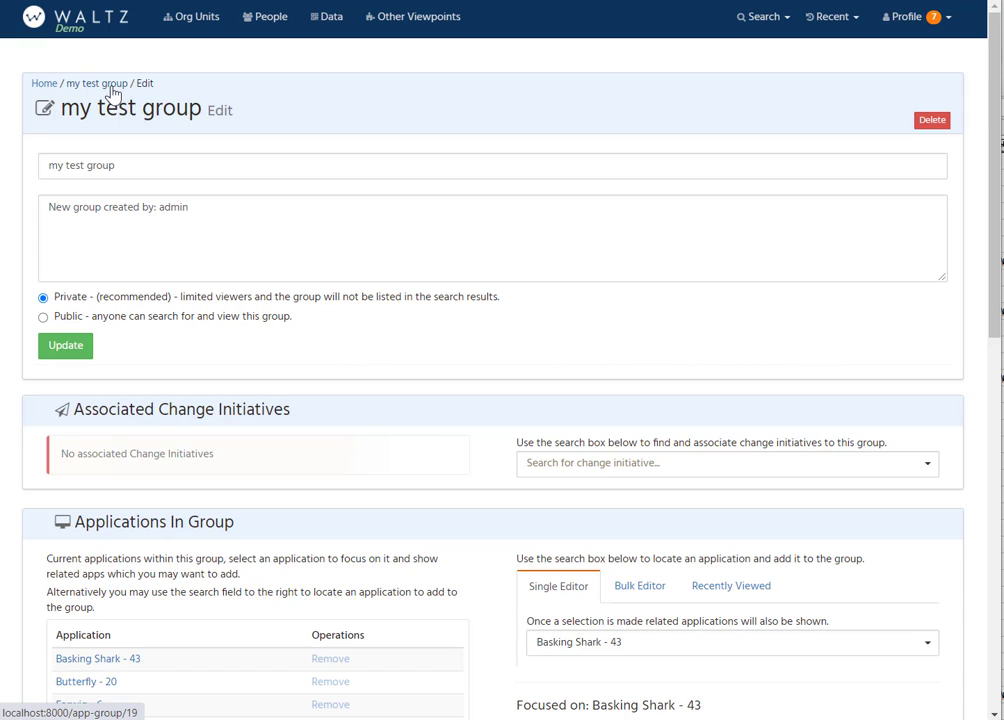
{"action": "left_click", "coordinate": [110, 88]}
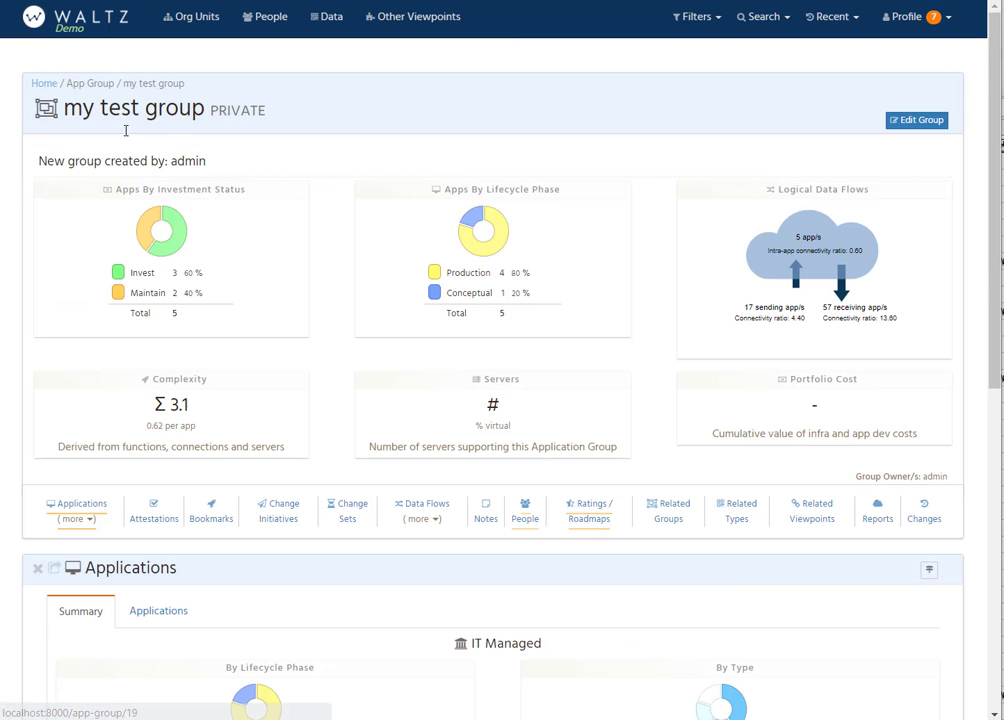
{"action": "left_click", "coordinate": [148, 613]}
{"action": "scroll", "coordinate": [200, 500], "scroll_direction": "down", "scroll_amount": 3}
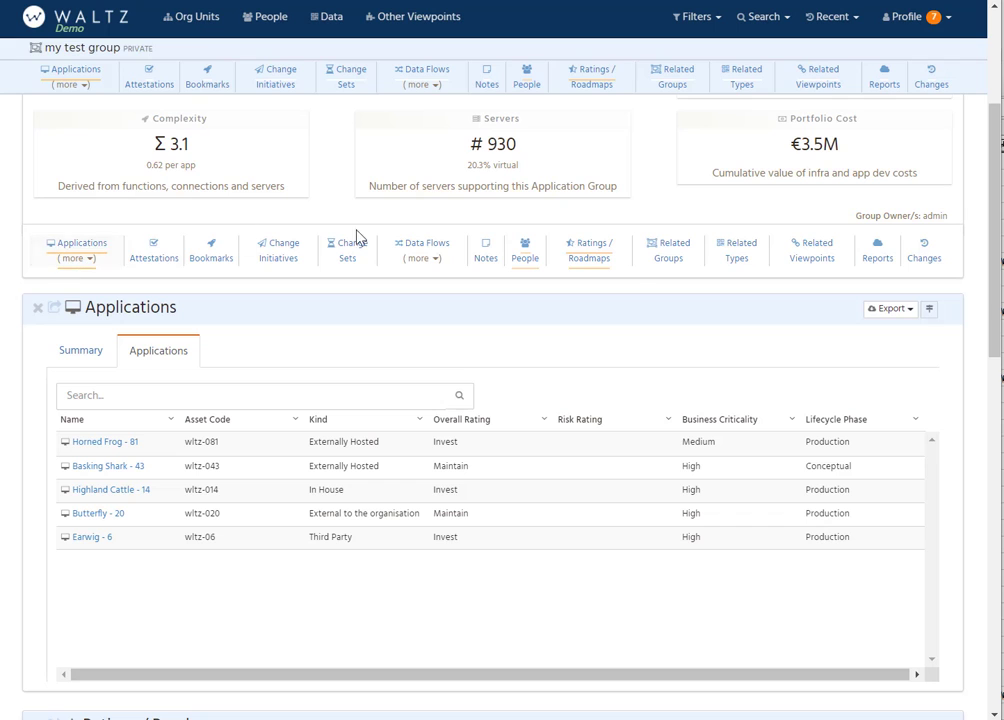
Step: Examine the group's Ratings / Roadmaps, expanding Operations and Reference Data Services under Function and viewing the Process ratings
{"action": "left_click", "coordinate": [605, 258]}
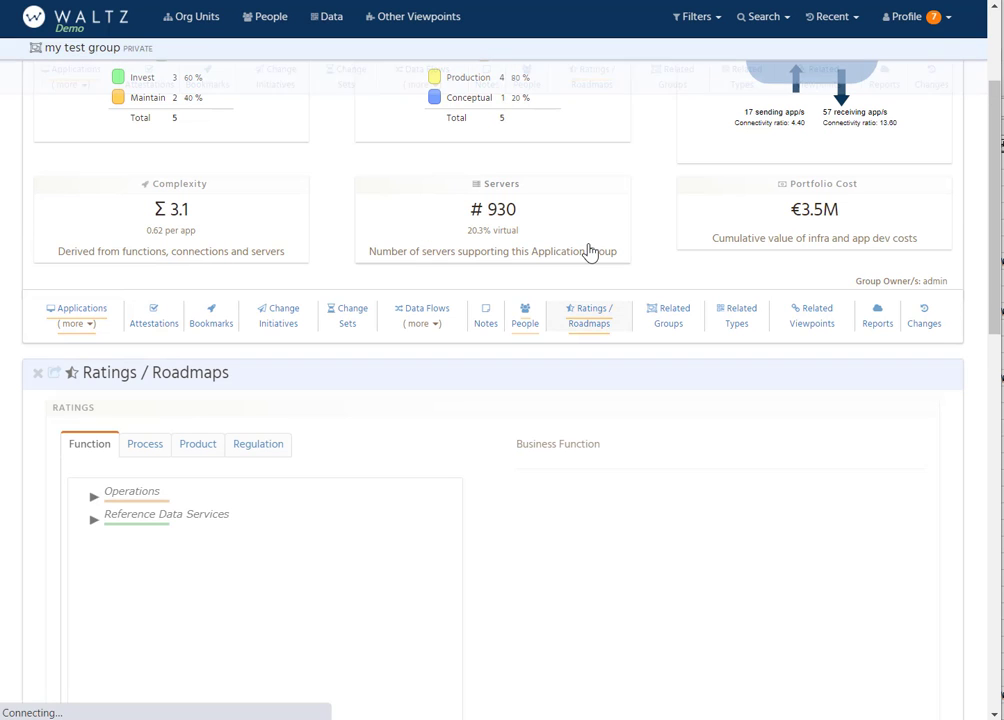
{"action": "left_click", "coordinate": [94, 495]}
{"action": "left_click", "coordinate": [94, 547]}
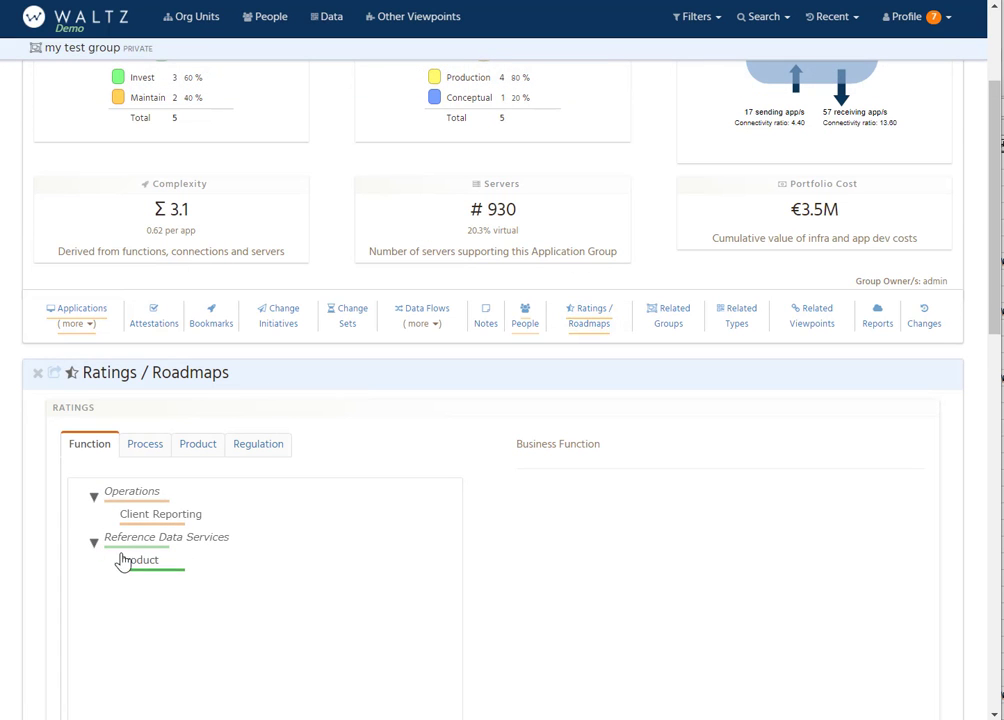
{"action": "left_click", "coordinate": [148, 452]}
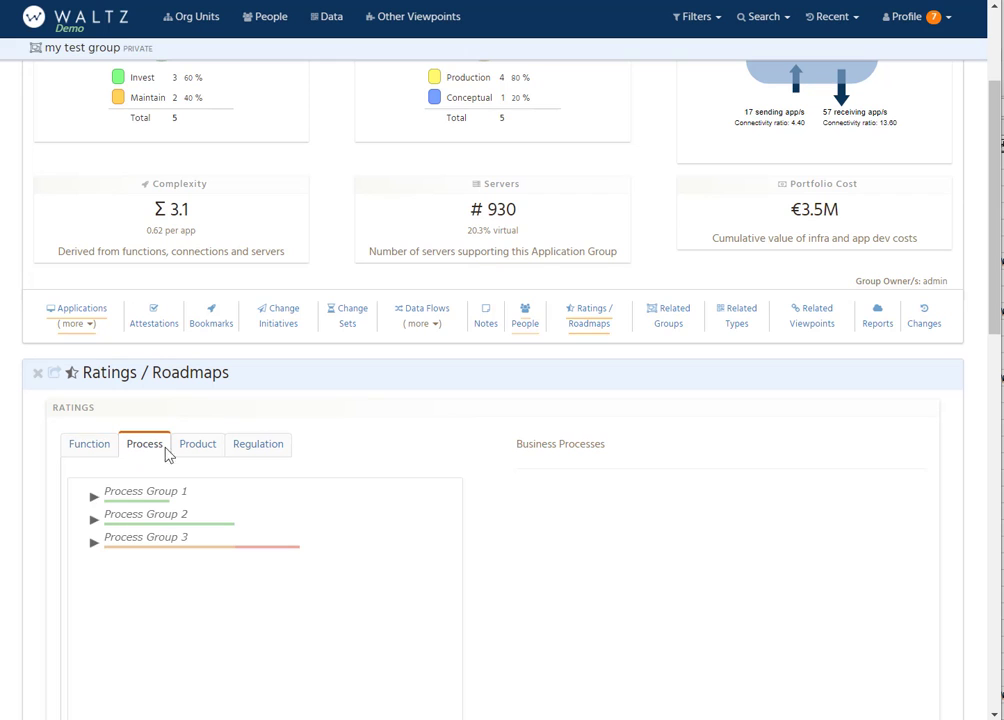
{"action": "left_click", "coordinate": [84, 453]}
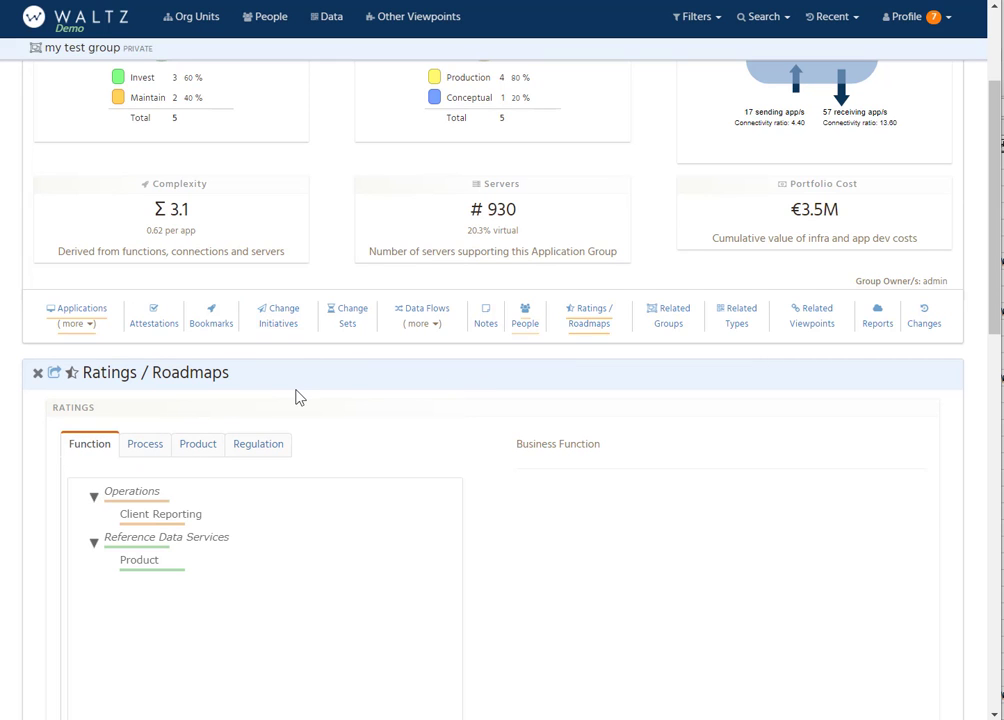
Step: Return to the home page and open my test group for editing from the application groups list
{"action": "scroll", "coordinate": [230, 270], "scroll_direction": "up", "scroll_amount": 3}
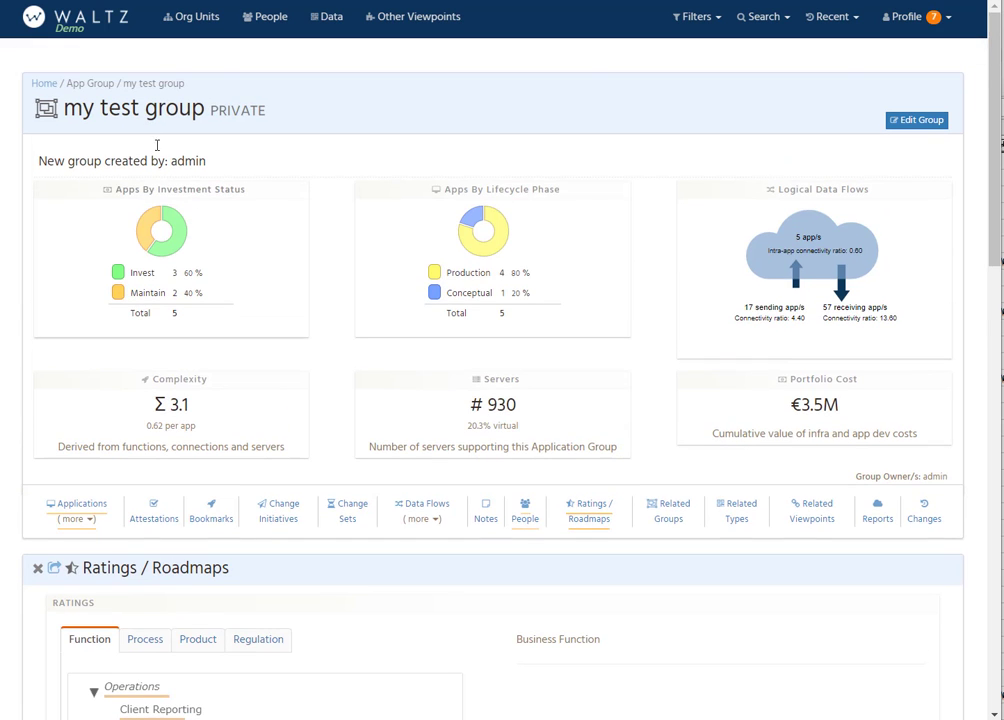
{"action": "left_click", "coordinate": [76, 20]}
{"action": "scroll", "coordinate": [580, 336], "scroll_direction": "down", "scroll_amount": 3}
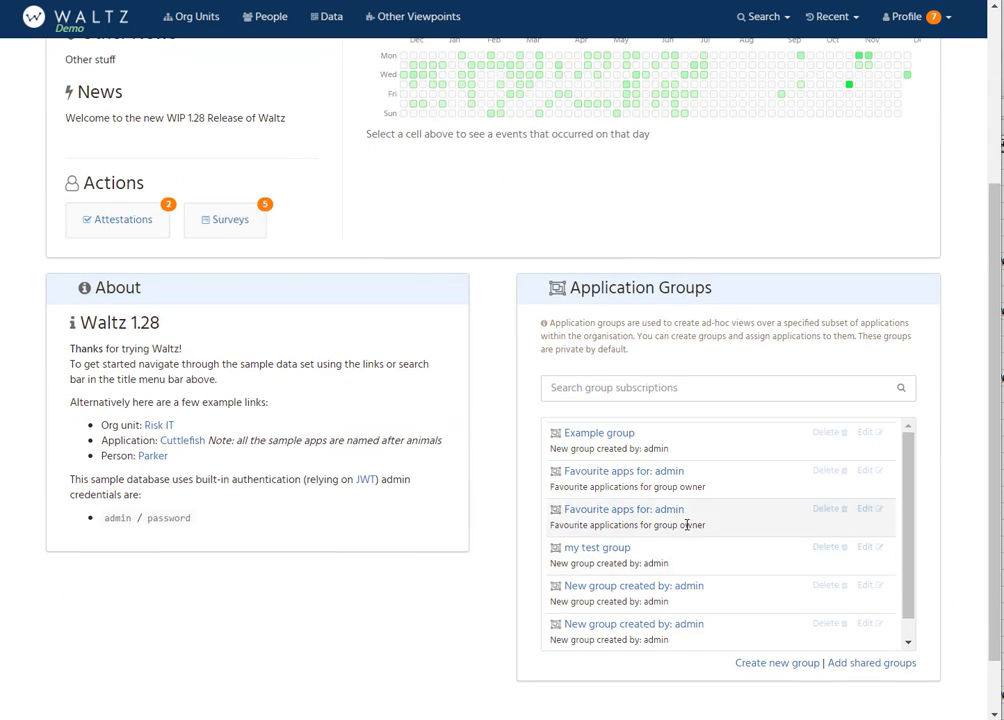
{"action": "left_click", "coordinate": [866, 548]}
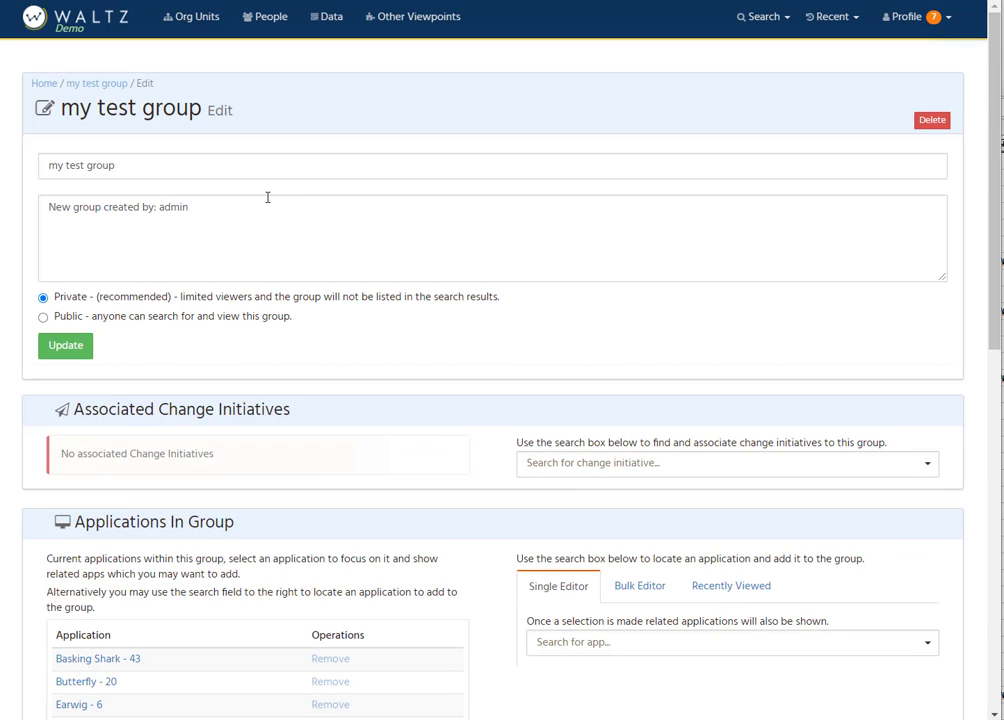
Step: Remove Basking Shark - 43, Butterfly - 20, Earwig - 6 and Highland Cattle - 14 from the group
{"action": "scroll", "coordinate": [323, 342], "scroll_direction": "down", "scroll_amount": 3}
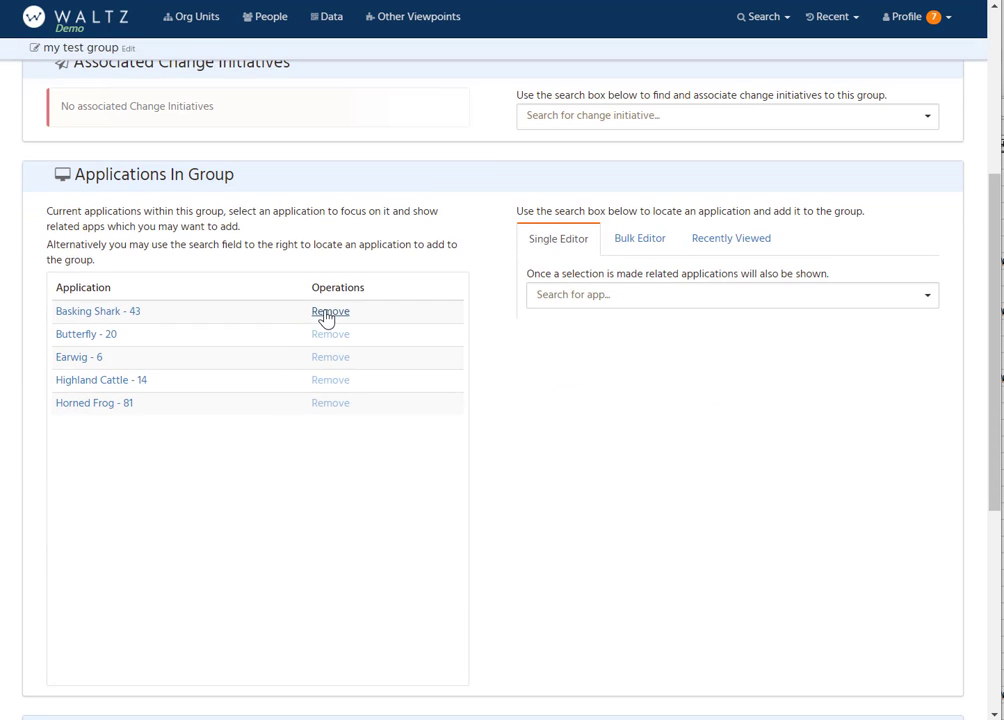
{"action": "left_click", "coordinate": [330, 312]}
{"action": "left_click", "coordinate": [330, 314]}
{"action": "left_click", "coordinate": [329, 316]}
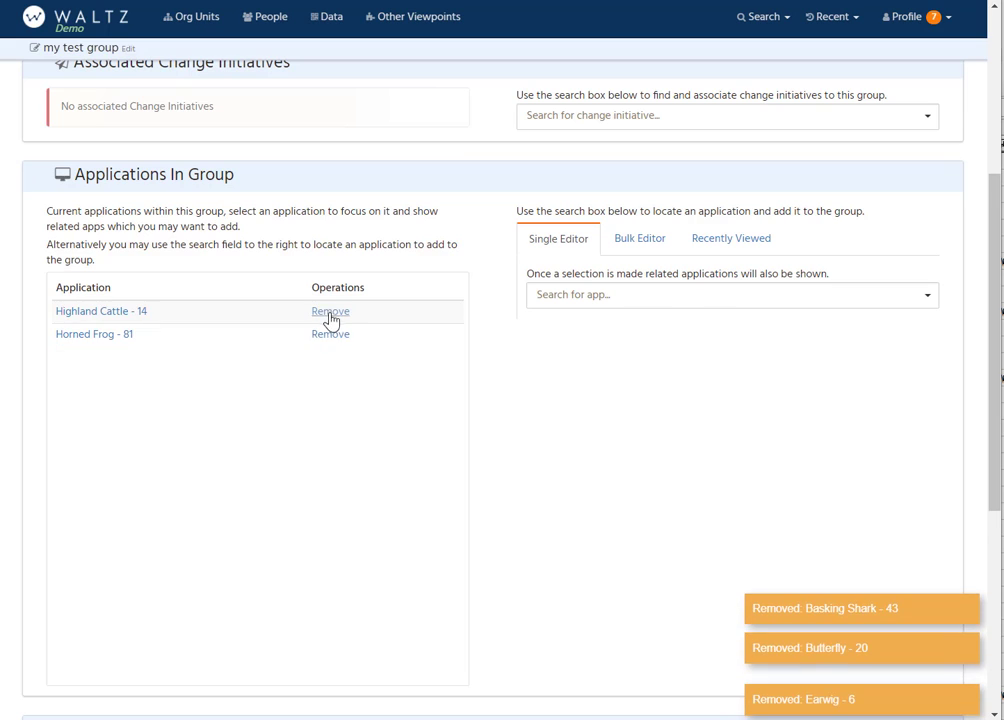
{"action": "left_click", "coordinate": [329, 316]}
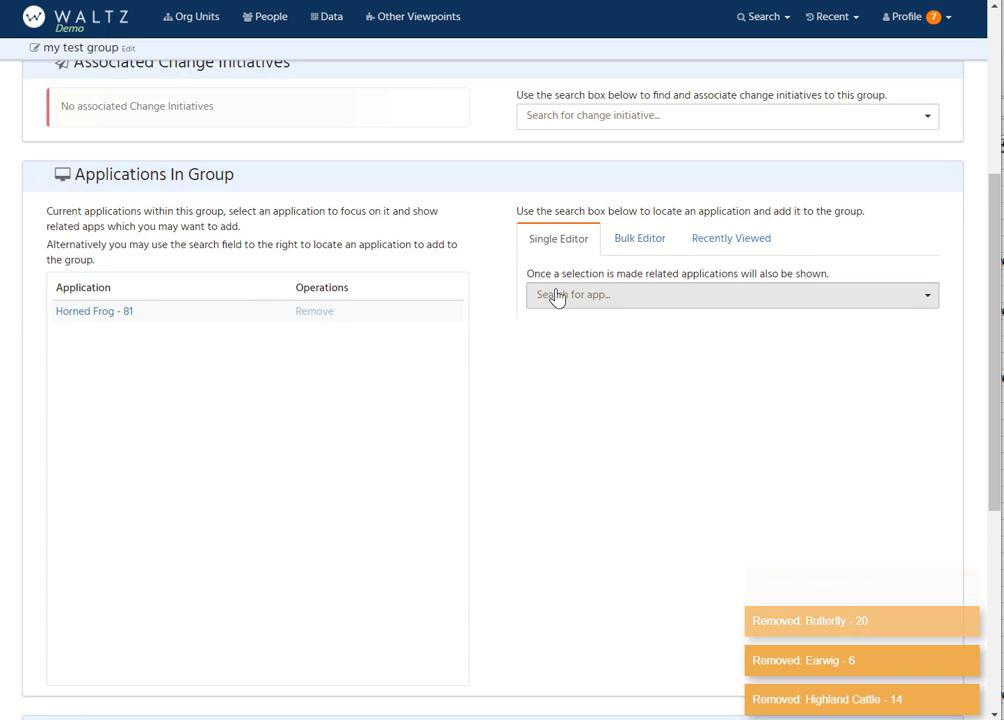
Step: Show the bulk application editor, then switch to LibreOffice Calc and copy asset codes wltz-017 through wltz-098 from cells C7:C23
{"action": "left_click", "coordinate": [636, 238]}
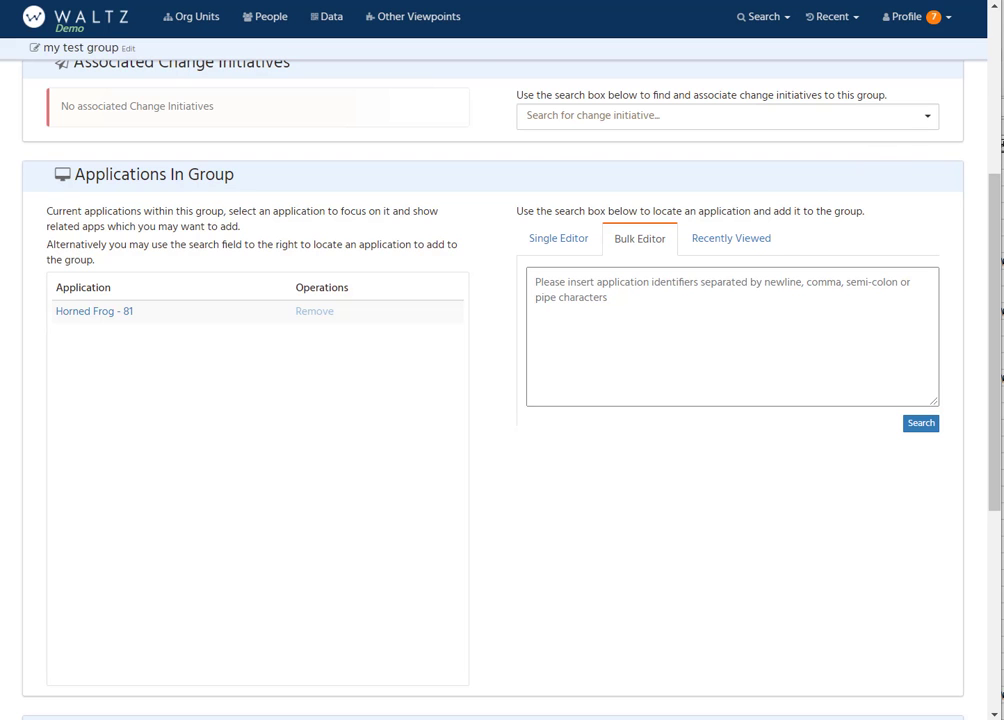
{"action": "key", "text": "alt+Tab"}
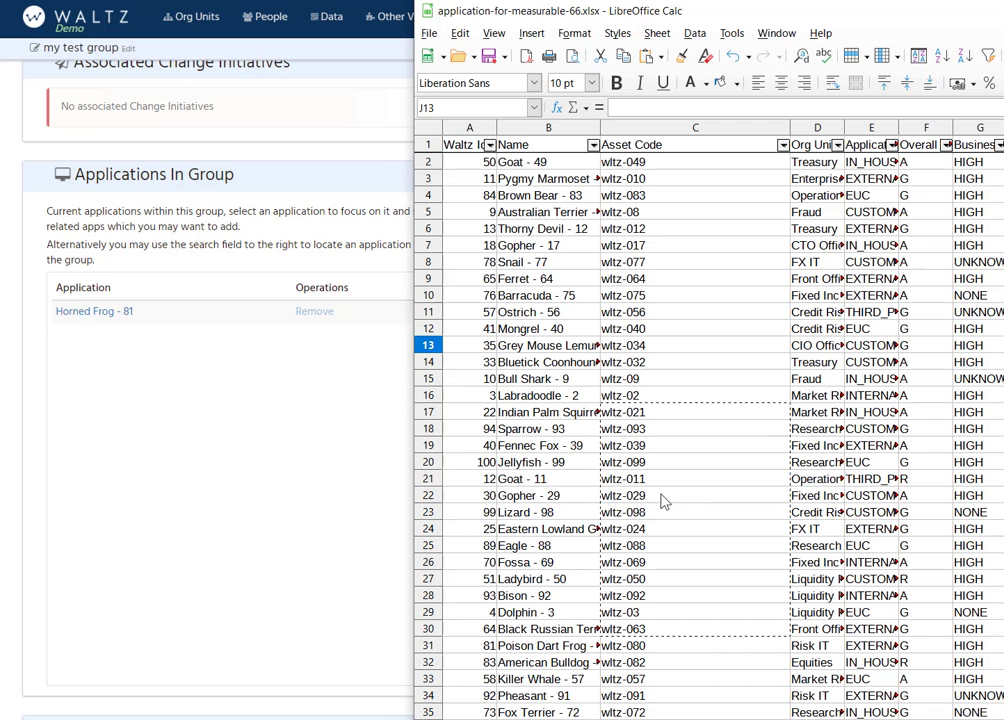
{"action": "left_click", "coordinate": [539, 481]}
{"action": "left_click_drag", "start_coordinate": [622, 245], "coordinate": [690, 512]}
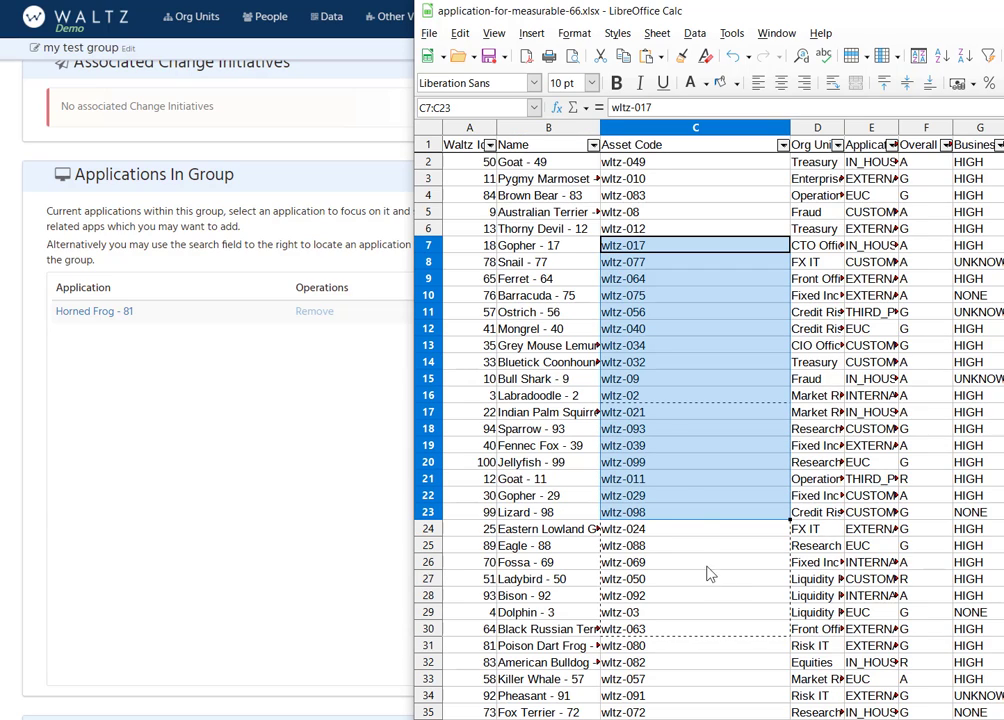
Step: Back in Waltz, paste the copied asset codes into the bulk editor, look them up and save the applications in Add only mode
{"action": "left_click", "coordinate": [254, 406]}
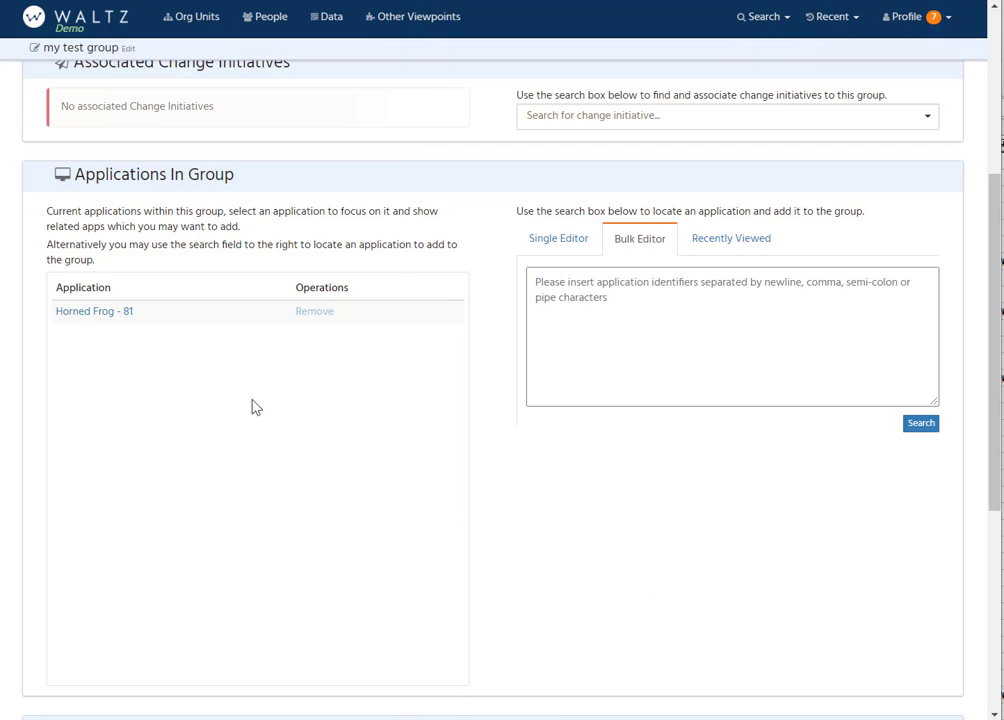
{"action": "left_click", "coordinate": [641, 308]}
{"action": "key", "text": "ctrl+v"}
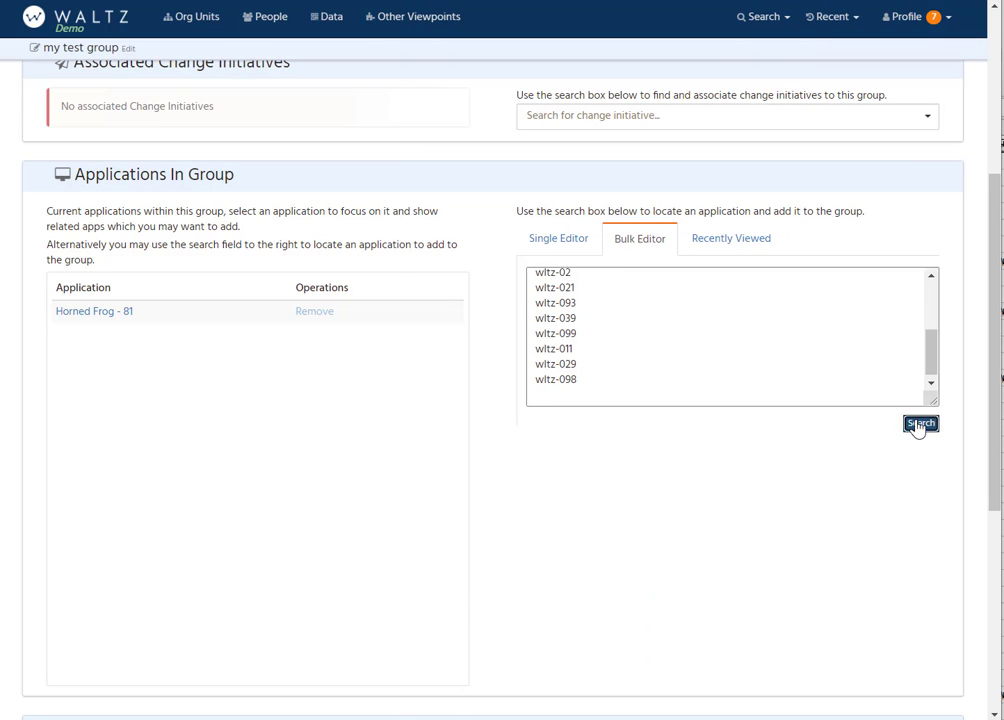
{"action": "left_click", "coordinate": [919, 426]}
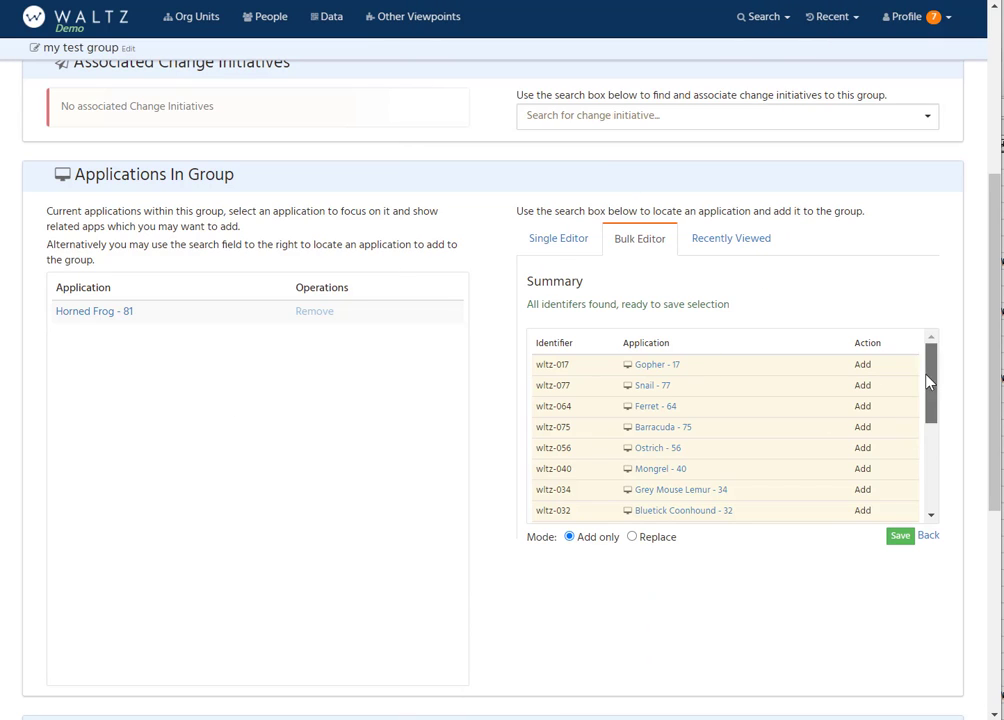
{"action": "left_click_drag", "start_coordinate": [927, 380], "coordinate": [935, 352]}
{"action": "left_click_drag", "start_coordinate": [936, 400], "coordinate": [939, 466]}
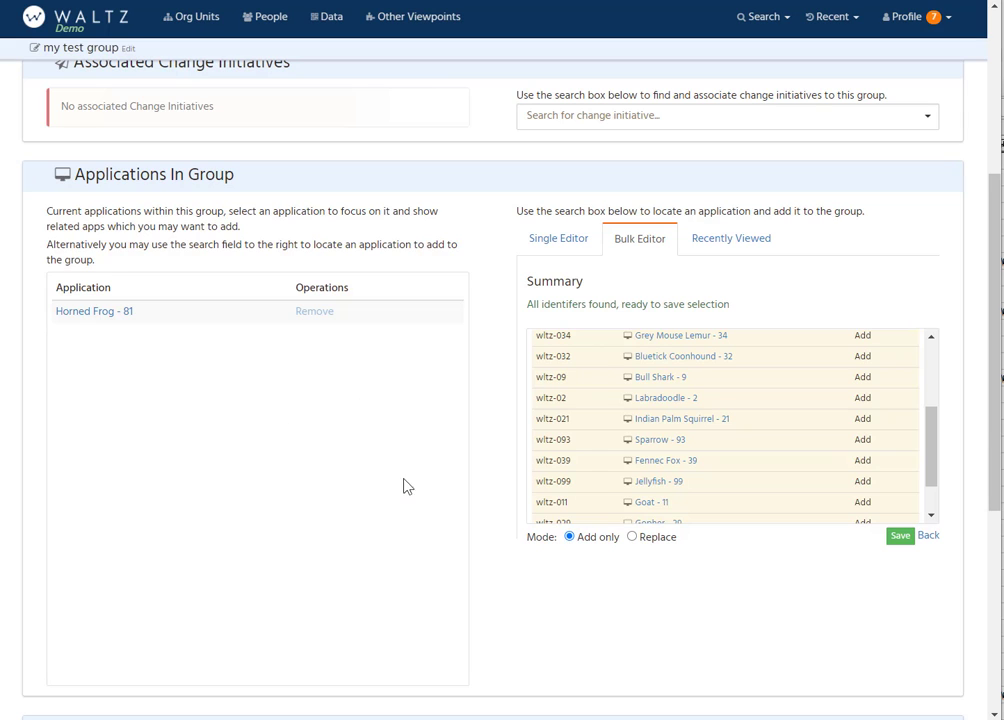
{"action": "left_click", "coordinate": [889, 539]}
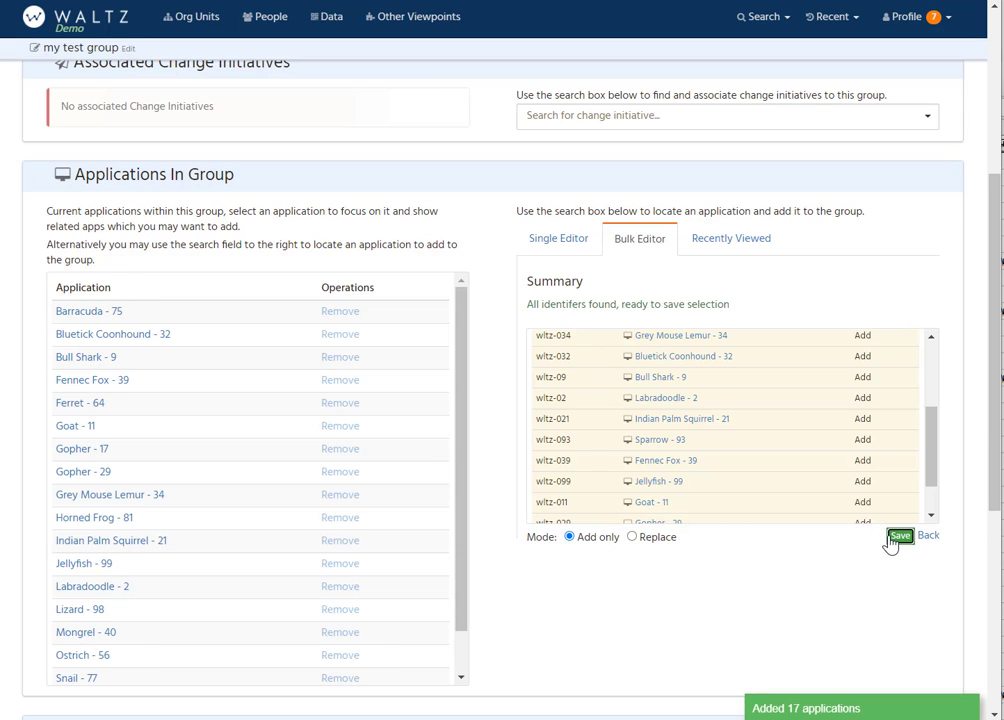
Step: Review the updated application list, then open the overview page of my test group and look through its summary and sections
{"action": "scroll", "coordinate": [134, 406], "scroll_direction": "down", "scroll_amount": 2}
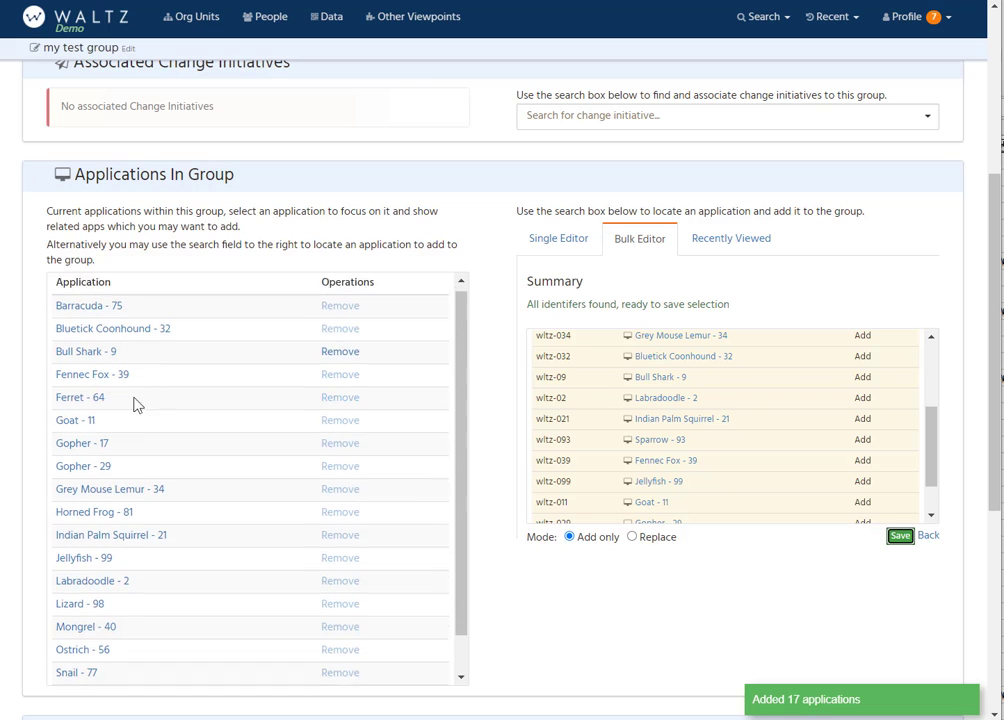
{"action": "scroll", "coordinate": [135, 434], "scroll_direction": "up", "scroll_amount": 3}
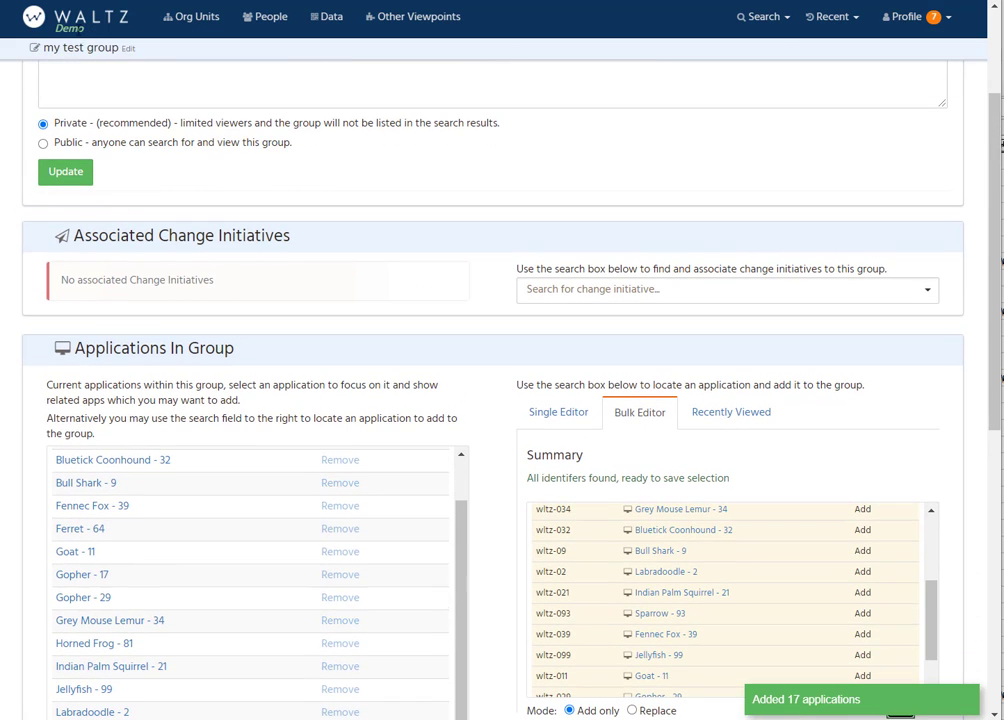
{"action": "left_click", "coordinate": [78, 52]}
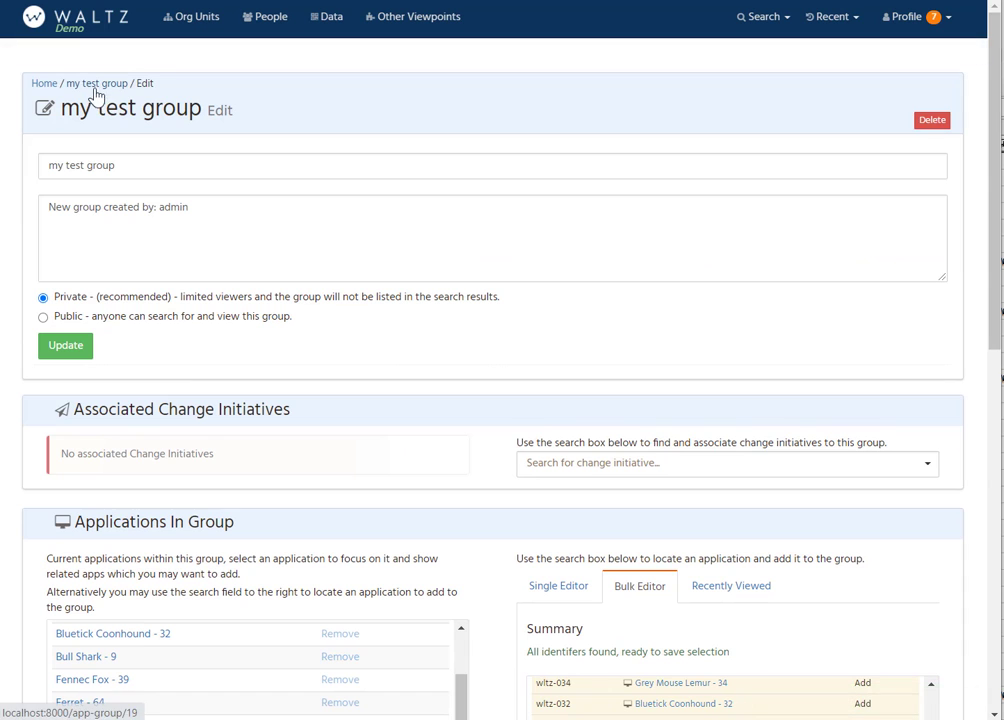
{"action": "left_click", "coordinate": [96, 86]}
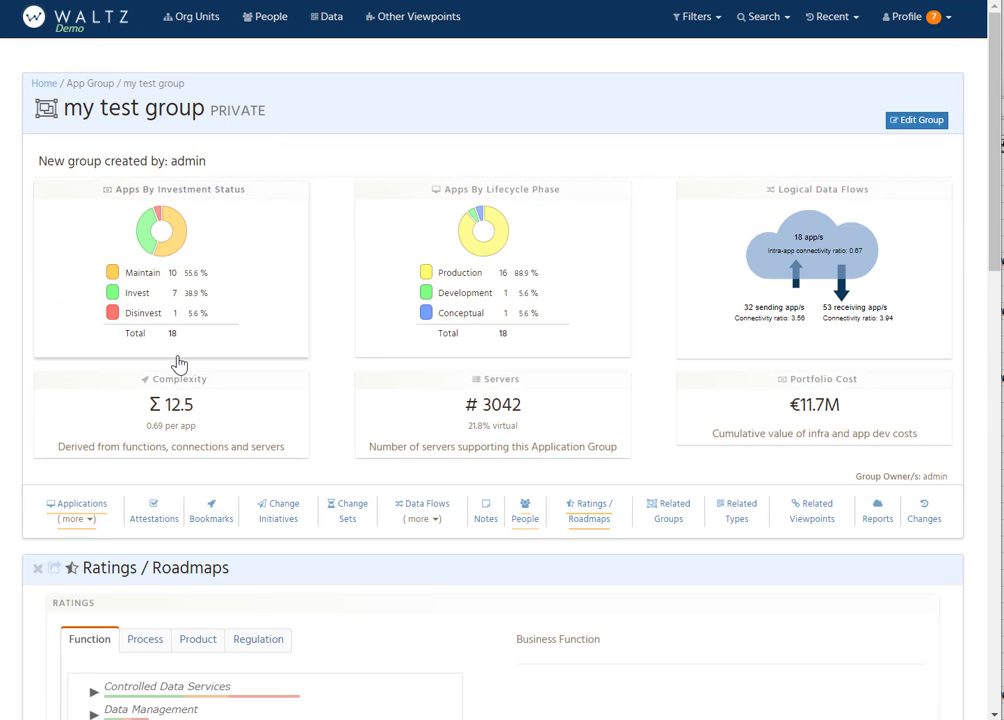
{"action": "scroll", "coordinate": [140, 443], "scroll_direction": "down", "scroll_amount": 3}
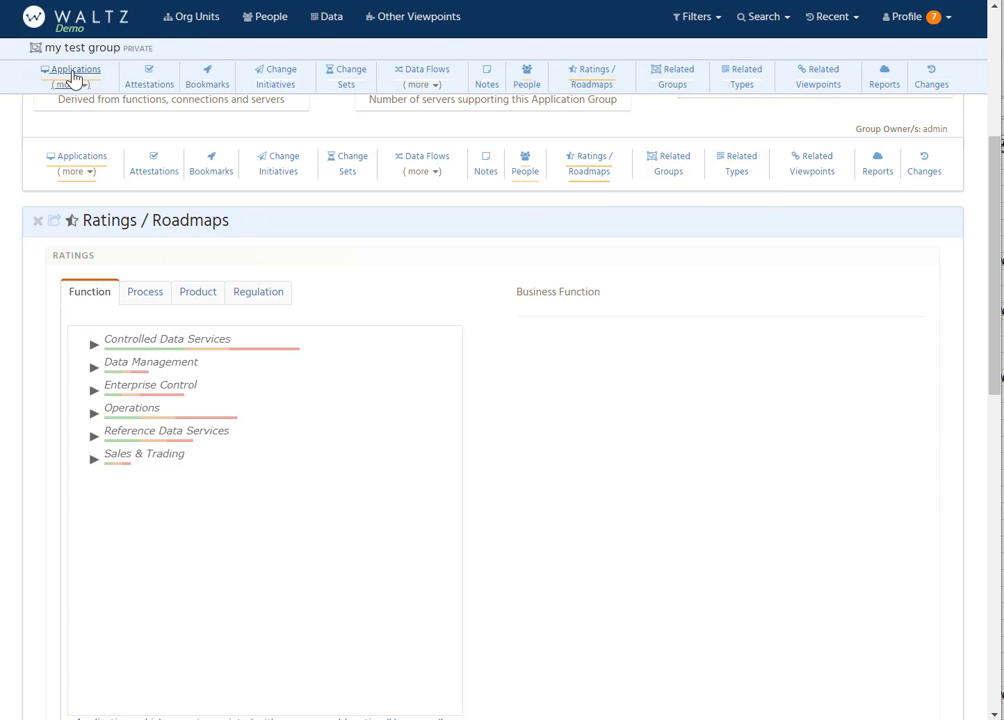
{"action": "scroll", "coordinate": [705, 141], "scroll_direction": "up", "scroll_amount": 3}
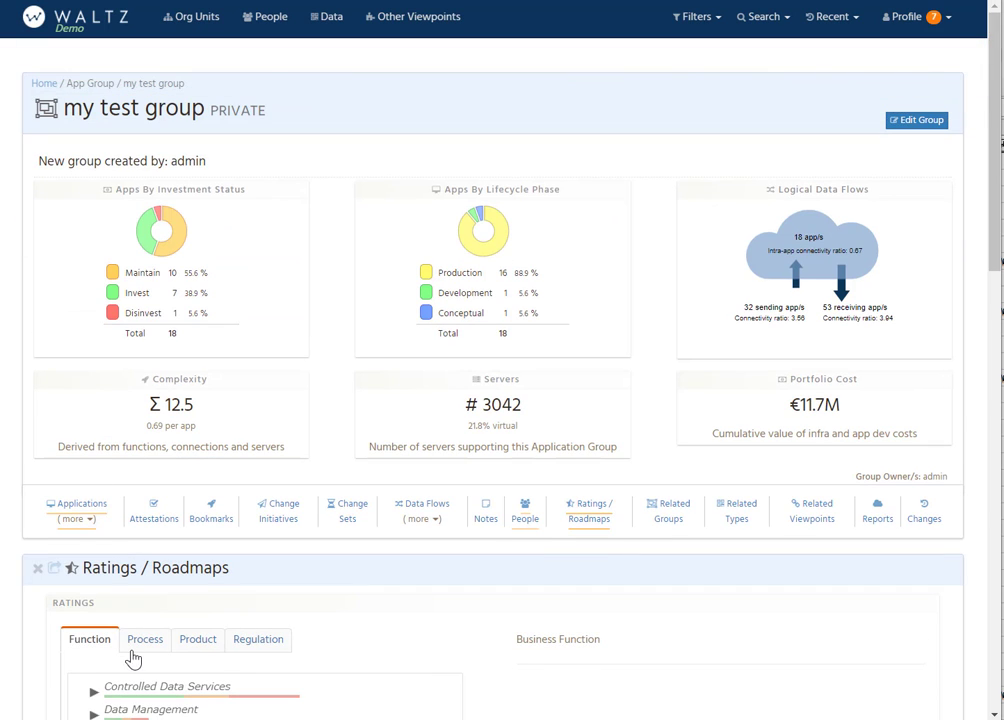
Step: Reopen the group for editing, then switch to LibreOffice Calc and copy asset codes wltz-093 through wltz-03 from cells C18:C29
{"action": "left_click", "coordinate": [916, 121]}
{"action": "scroll", "coordinate": [435, 396], "scroll_direction": "down", "scroll_amount": 4}
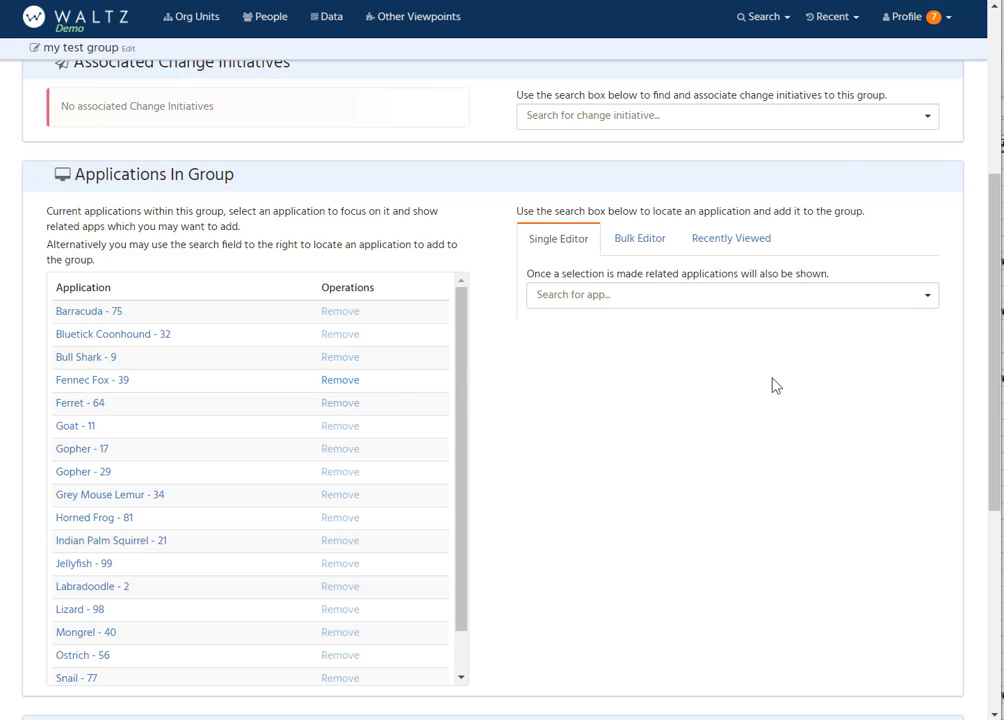
{"action": "left_click", "coordinate": [1002, 312]}
{"action": "left_click", "coordinate": [739, 412]}
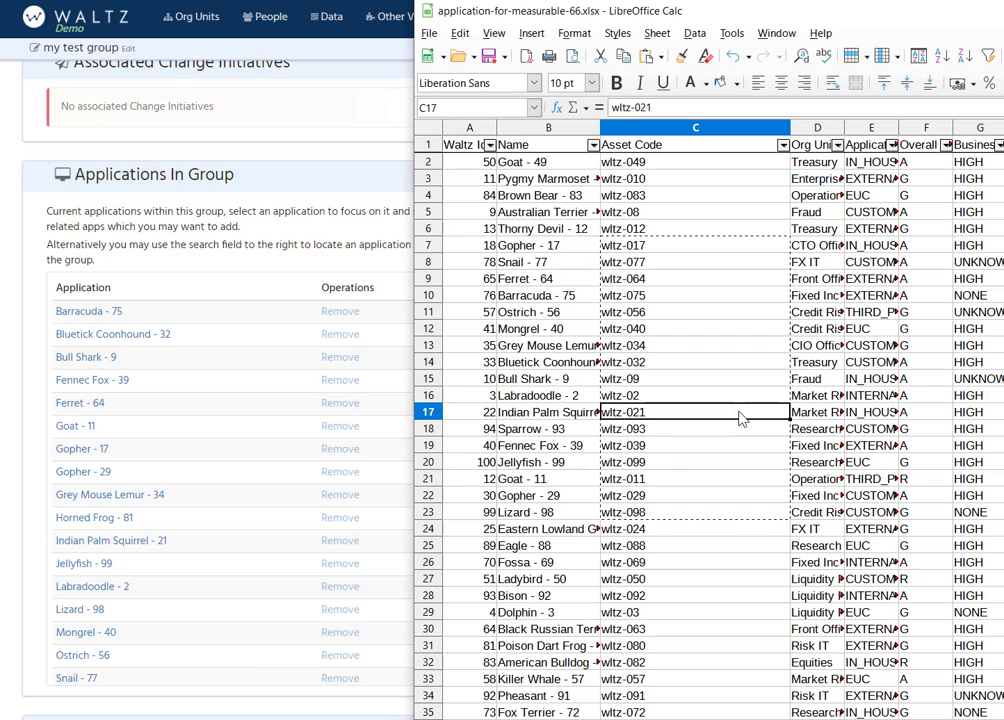
{"action": "left_click", "coordinate": [635, 431]}
{"action": "left_click", "coordinate": [632, 612], "text": "shift"}
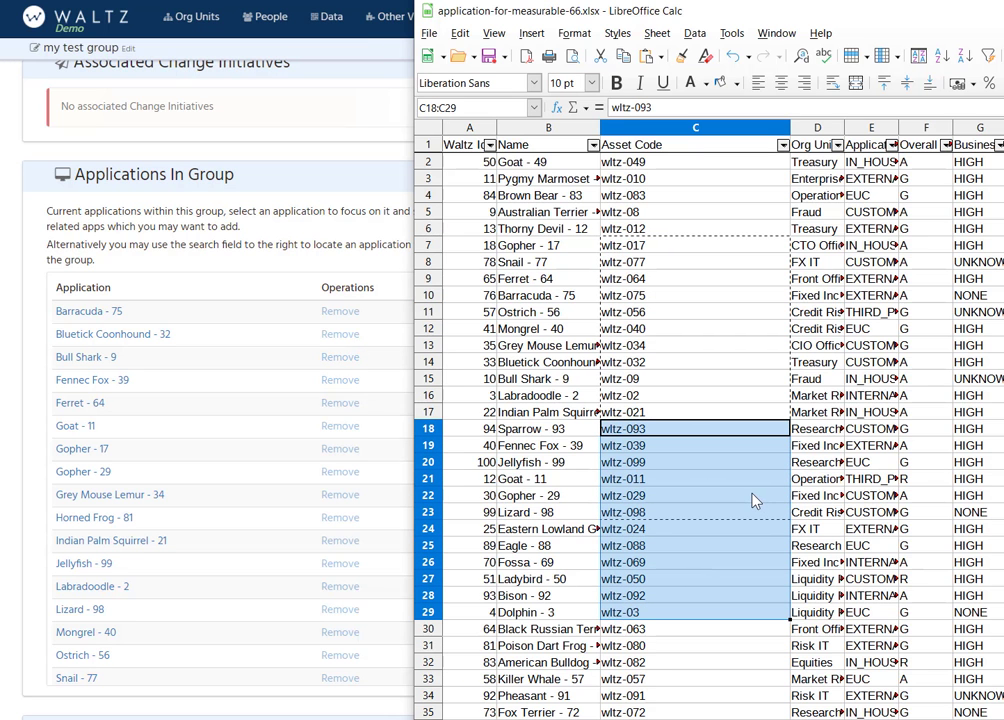
{"action": "key", "text": "ctrl+c"}
Step: Back in Waltz, paste the copied asset codes into the bulk editor, look them up and save the applications in Replace mode
{"action": "left_click", "coordinate": [224, 175]}
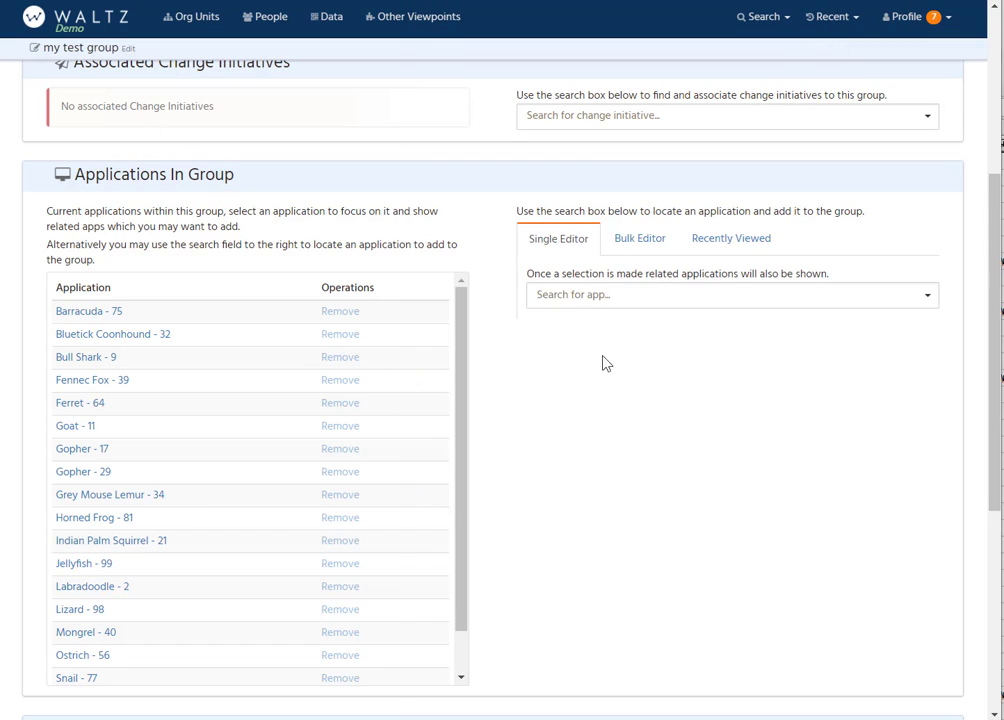
{"action": "left_click", "coordinate": [640, 240]}
{"action": "left_click", "coordinate": [574, 320]}
{"action": "key", "text": "ctrl+v"}
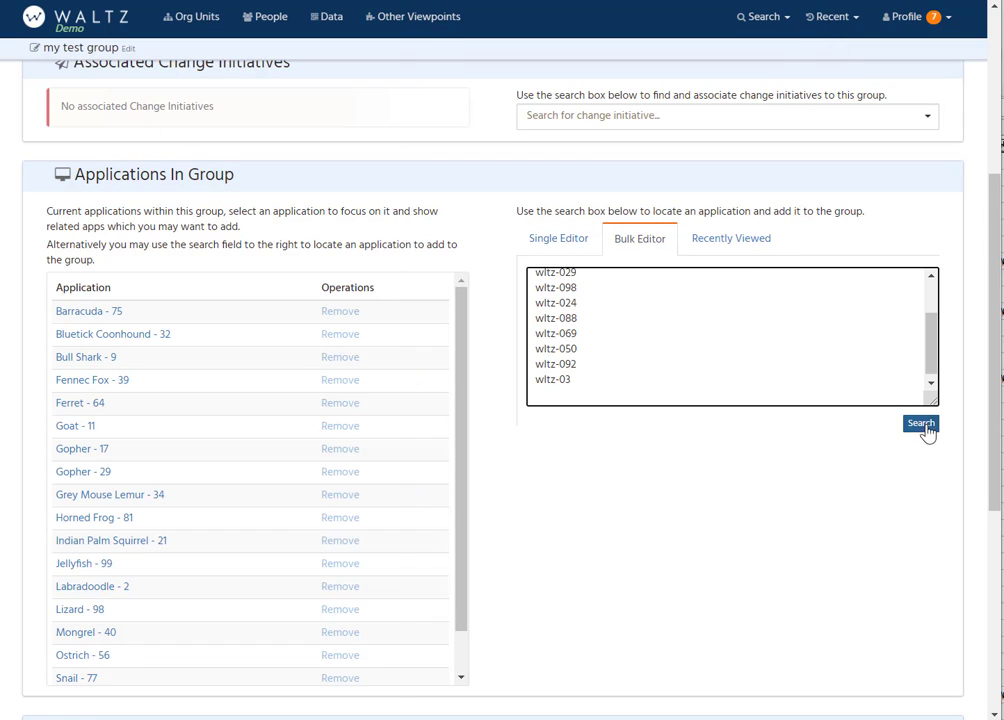
{"action": "left_click", "coordinate": [925, 430]}
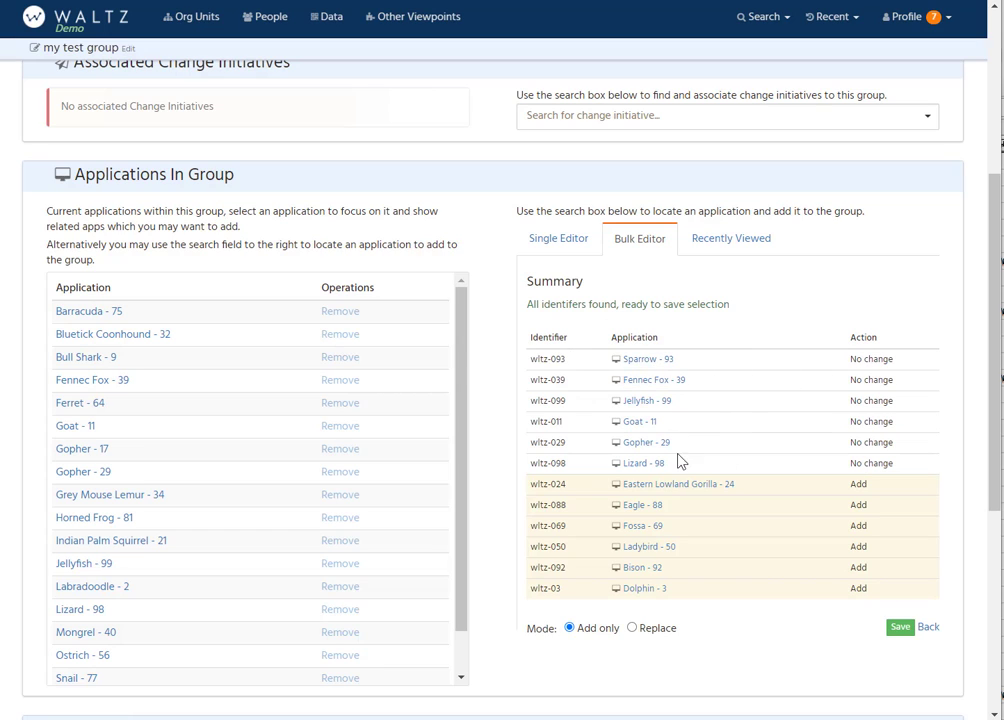
{"action": "left_click", "coordinate": [632, 627]}
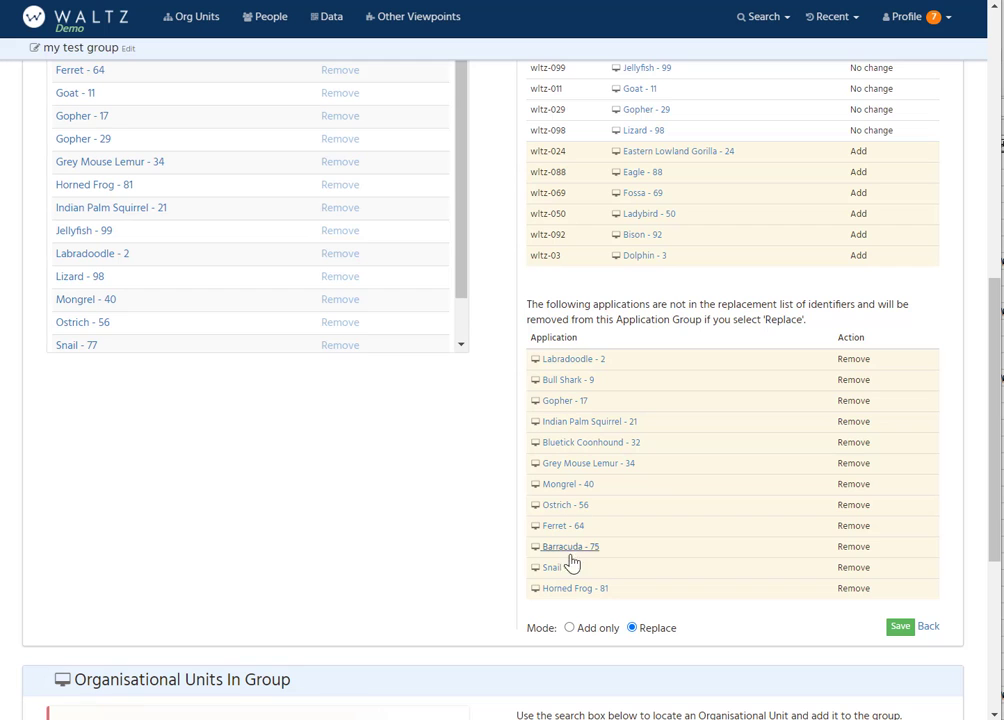
{"action": "left_click", "coordinate": [897, 627]}
{"action": "scroll", "coordinate": [148, 277], "scroll_direction": "up", "scroll_amount": 4}
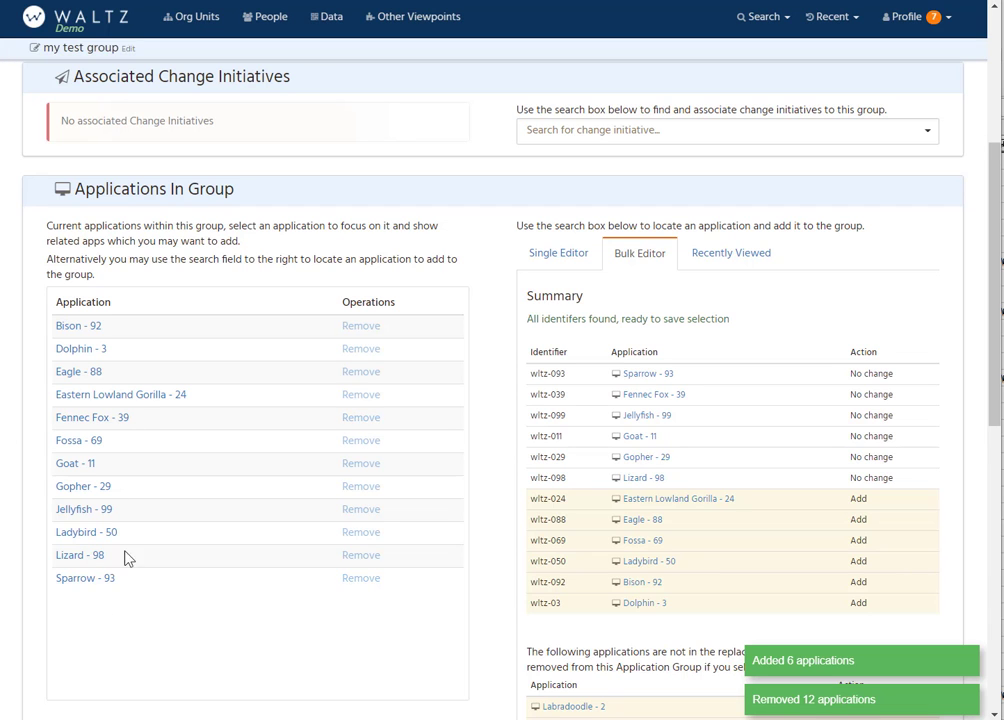
Step: Visit the overview page of my test group and reopen the group for editing
{"action": "scroll", "coordinate": [249, 175], "scroll_direction": "up", "scroll_amount": 5}
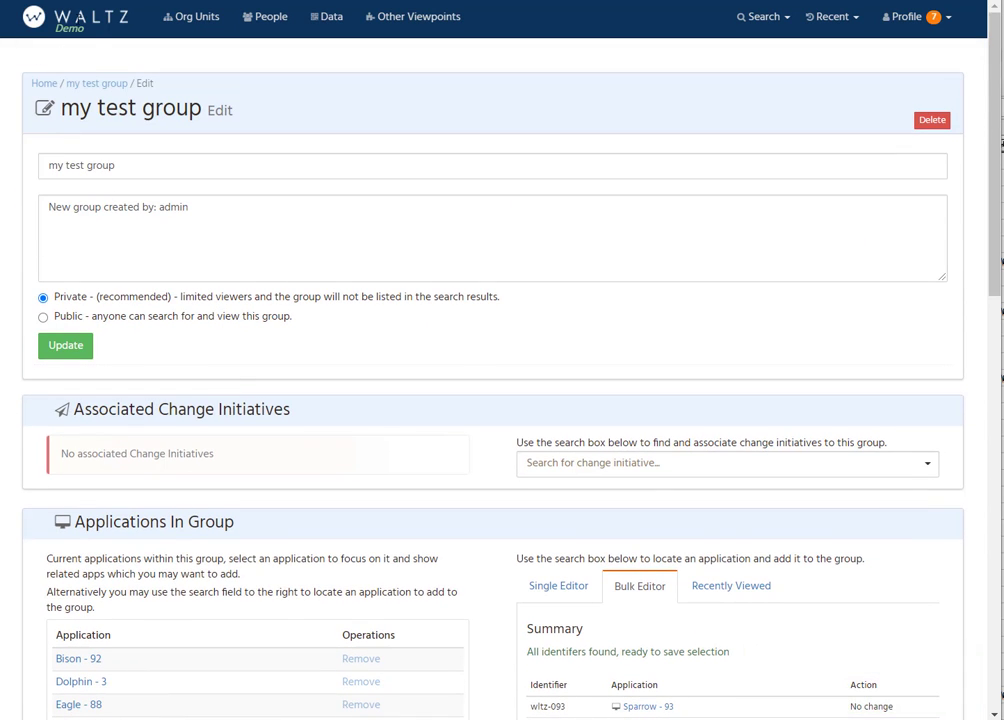
{"action": "left_click", "coordinate": [74, 83]}
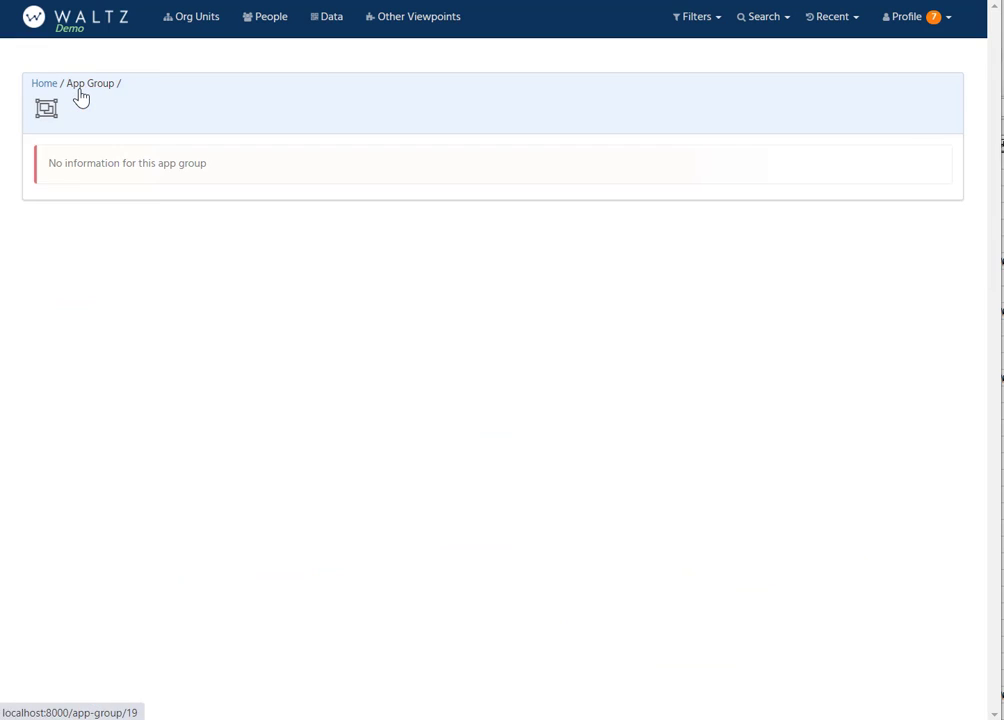
{"action": "left_click", "coordinate": [914, 121]}
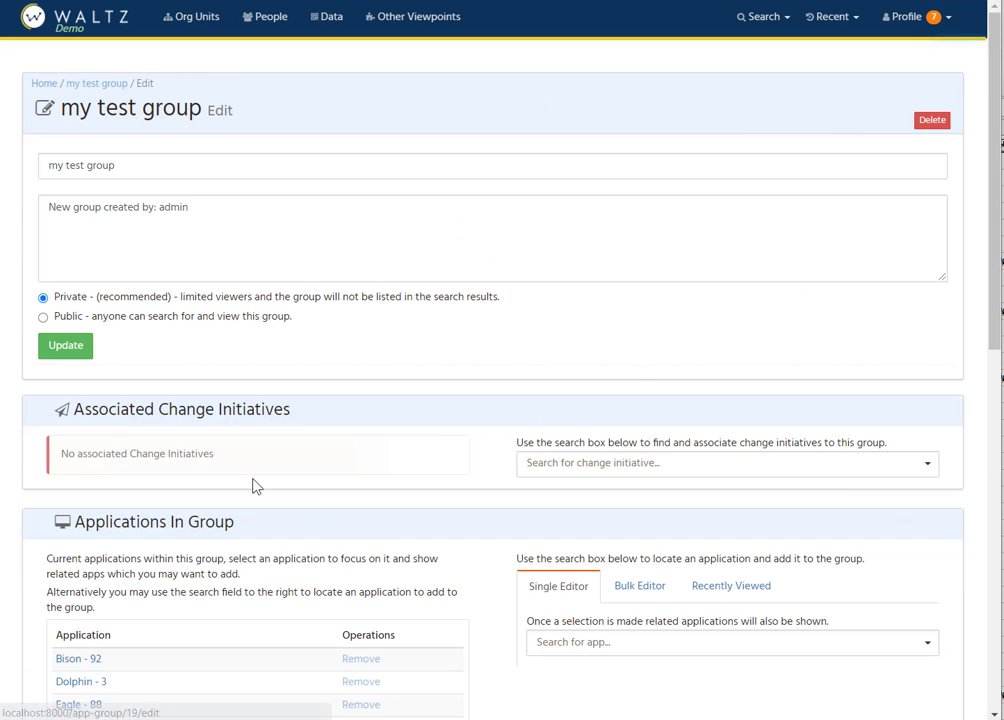
Step: Remove every application from the group except Bison - 92, Dolphin - 3 and Eagle - 88
{"action": "scroll", "coordinate": [372, 405], "scroll_direction": "down", "scroll_amount": 3}
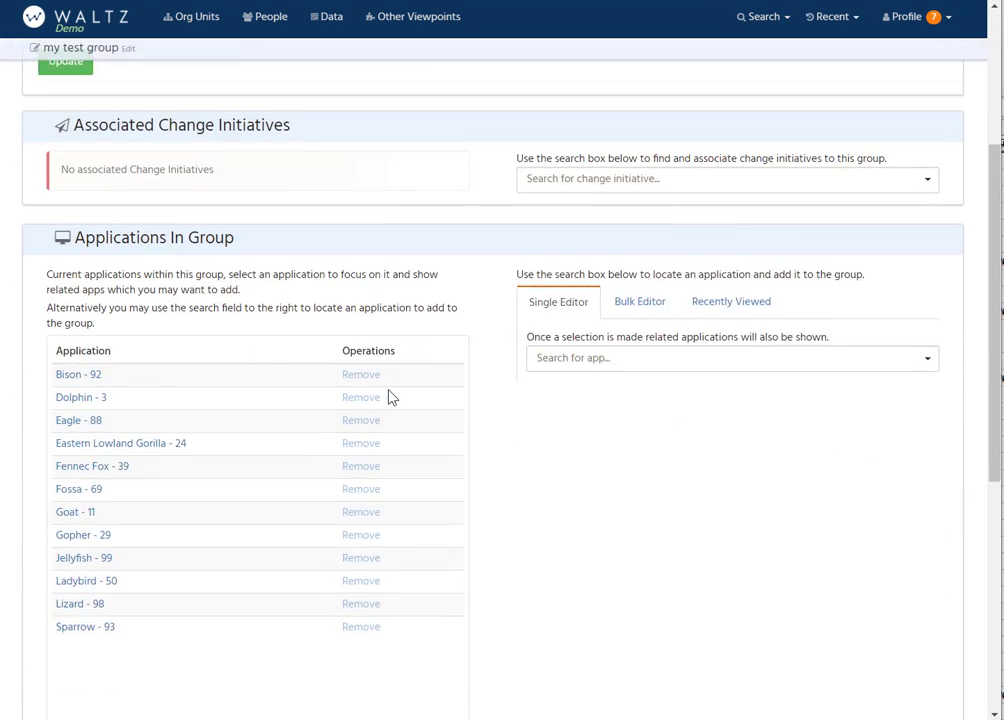
{"action": "left_click", "coordinate": [361, 427]}
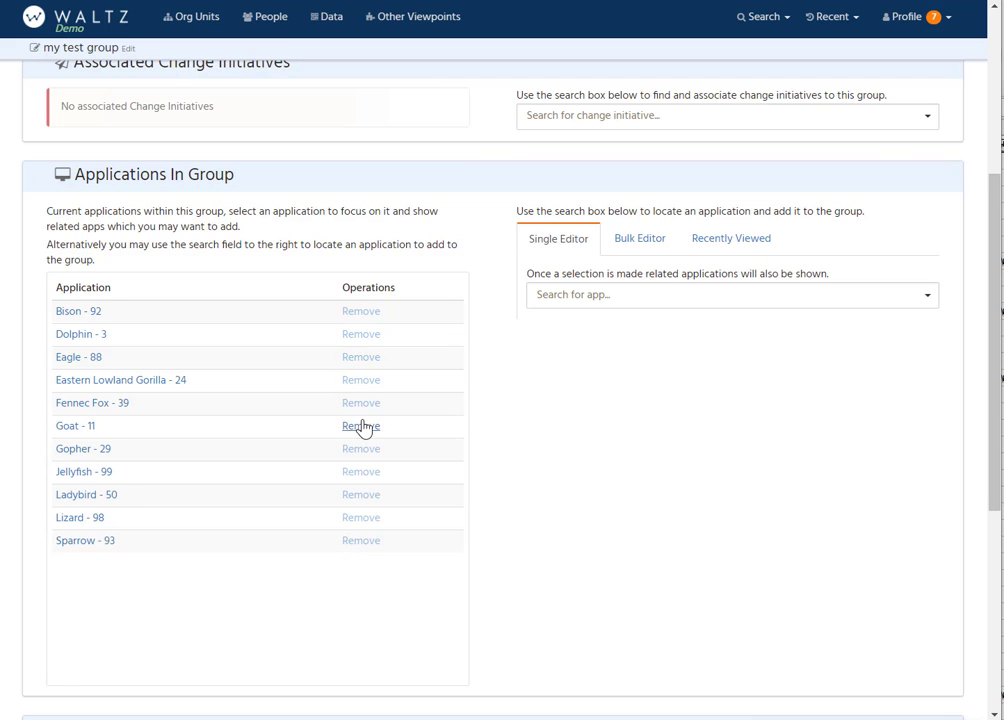
{"action": "left_click", "coordinate": [361, 427]}
{"action": "left_click", "coordinate": [361, 427]}
{"action": "left_click", "coordinate": [361, 427]}
{"action": "left_click", "coordinate": [364, 428]}
{"action": "left_click", "coordinate": [364, 428]}
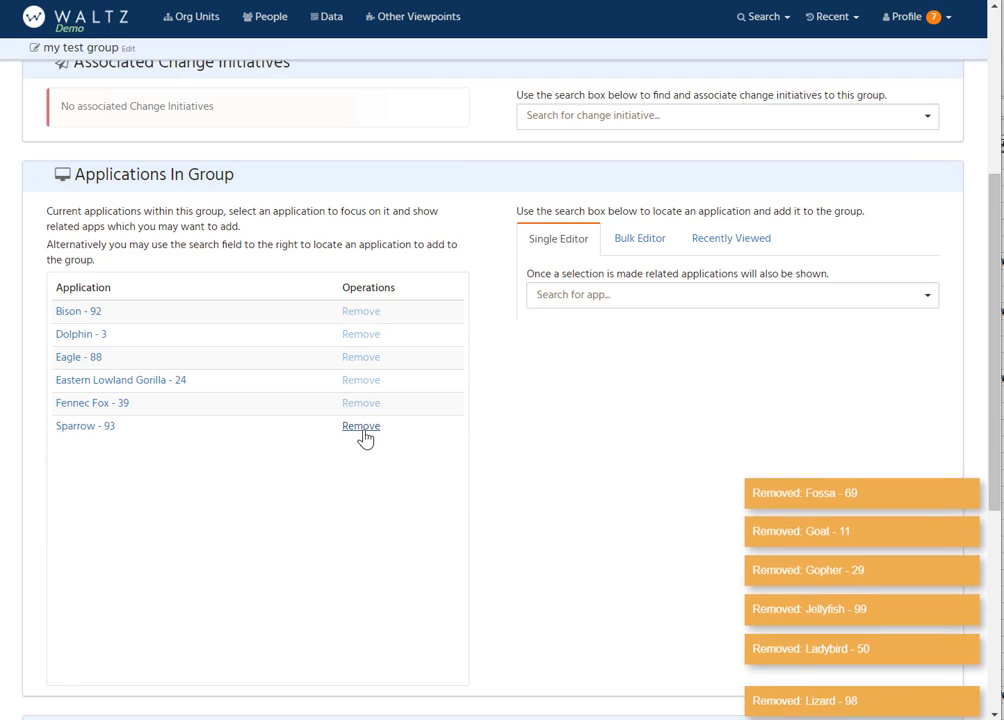
{"action": "left_click", "coordinate": [363, 430]}
{"action": "left_click", "coordinate": [367, 383]}
{"action": "left_click", "coordinate": [322, 384]}
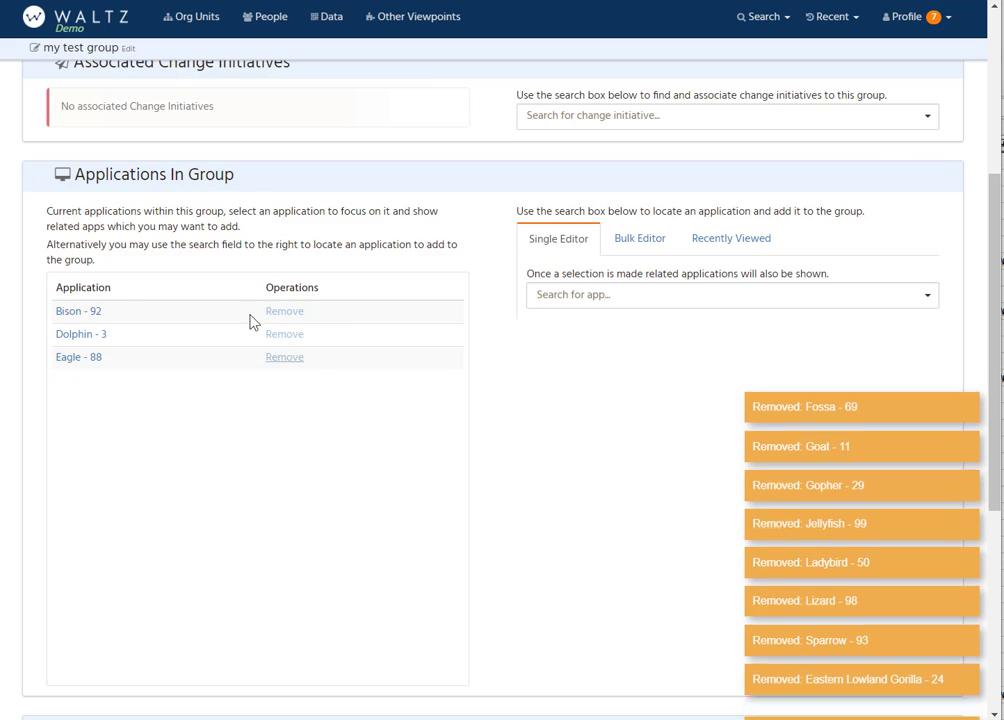
Step: Add the organisational units Credit Risk, Finance and Treasury to the group
{"action": "scroll", "coordinate": [300, 415], "scroll_direction": "down", "scroll_amount": 5}
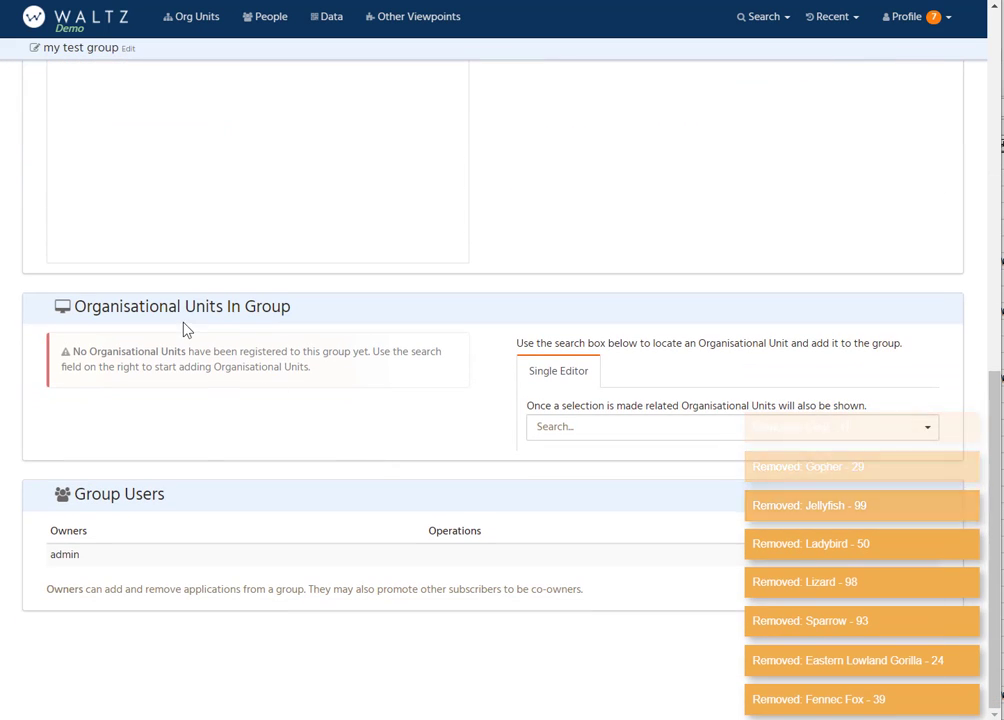
{"action": "left_click", "coordinate": [546, 436]}
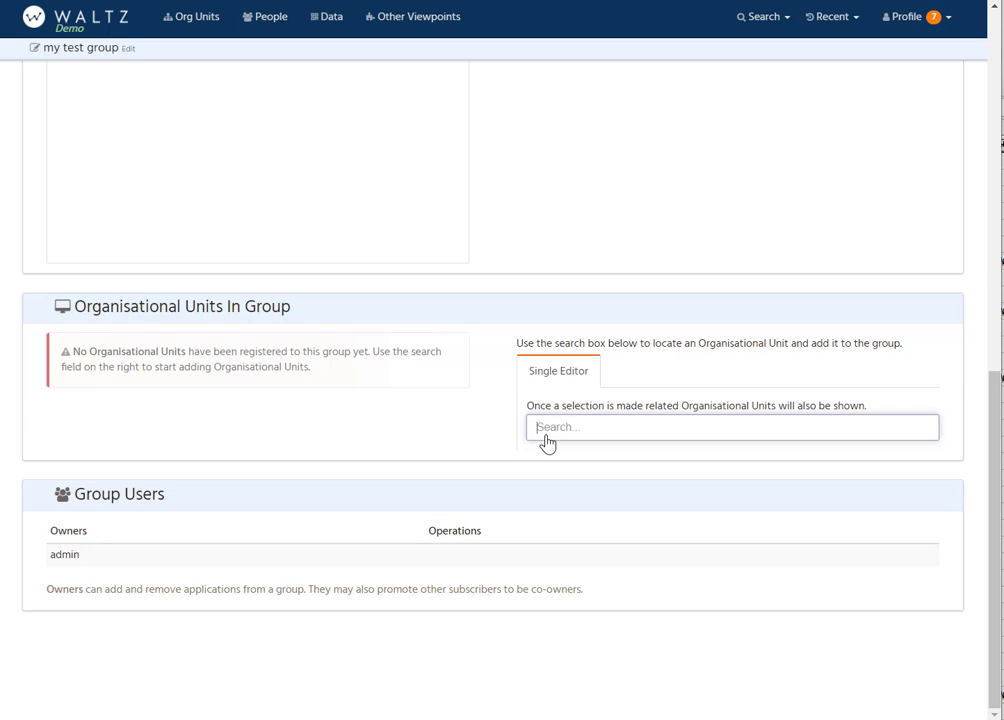
{"action": "type", "text": "t"}
{"action": "left_click", "coordinate": [585, 455]}
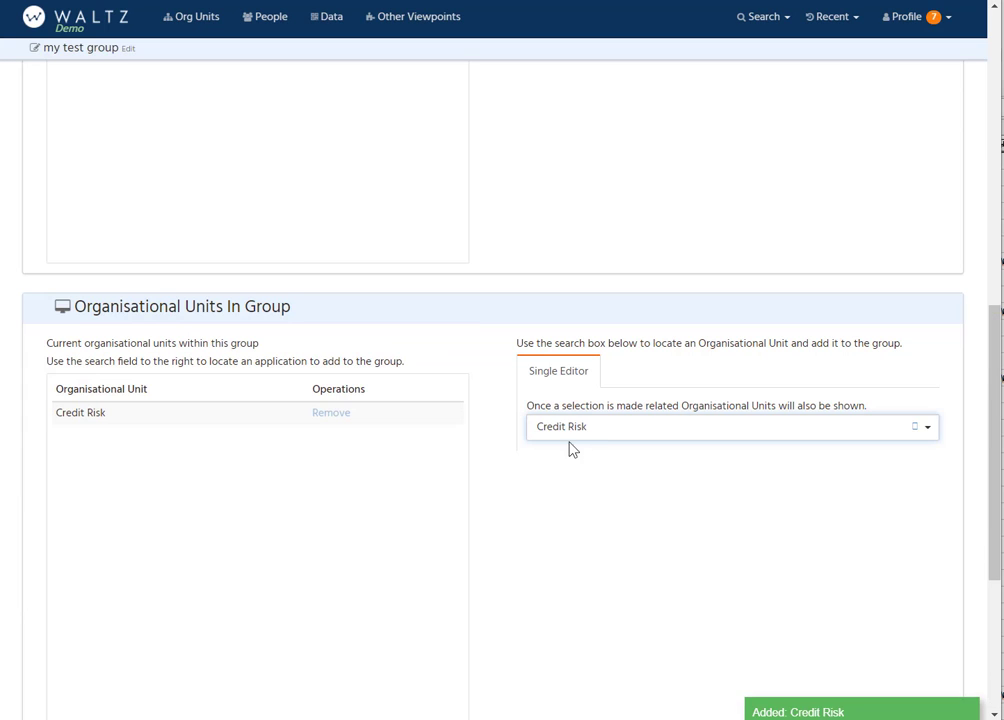
{"action": "left_click", "coordinate": [600, 430]}
{"action": "type", "text": "t"}
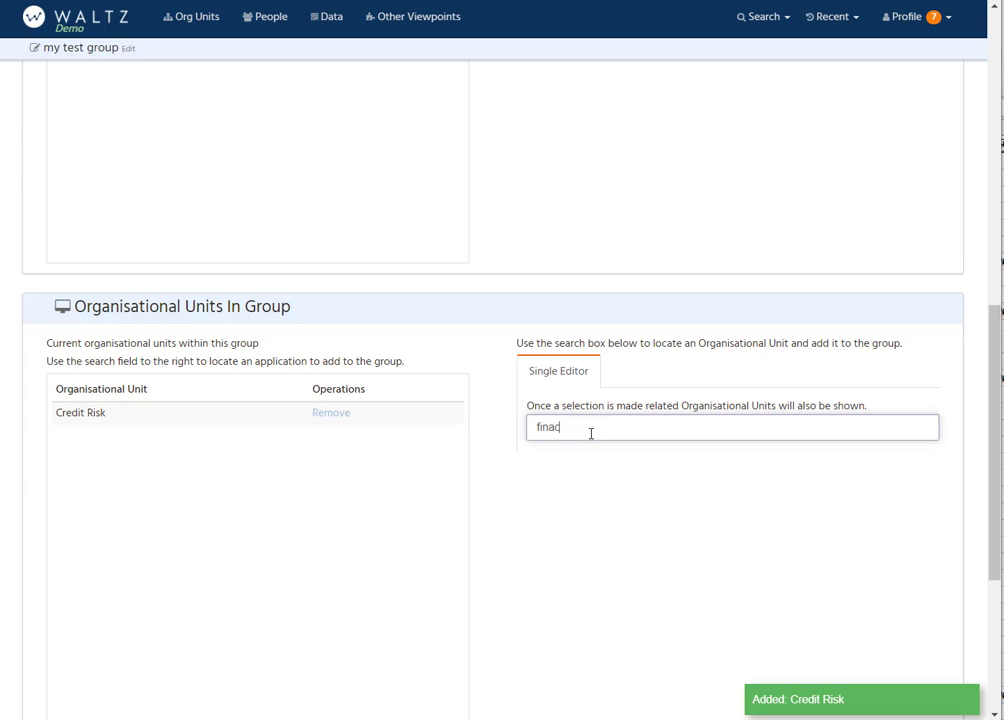
{"action": "key", "text": "BackSpace"}
{"action": "key", "text": "Return"}
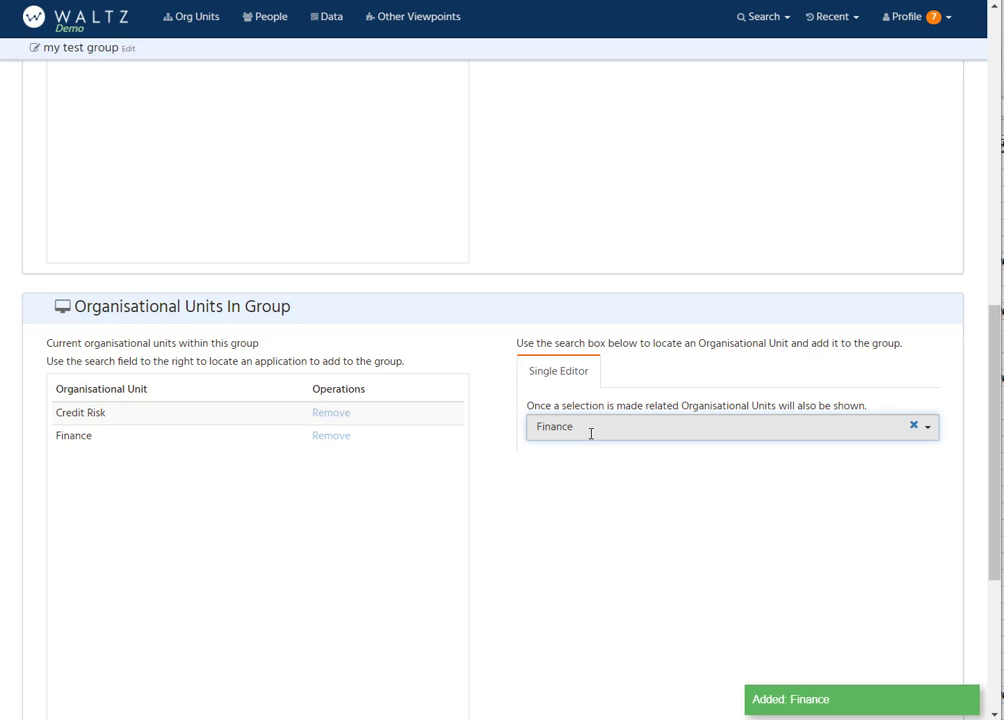
{"action": "left_click", "coordinate": [591, 433]}
{"action": "type", "text": "frea"}
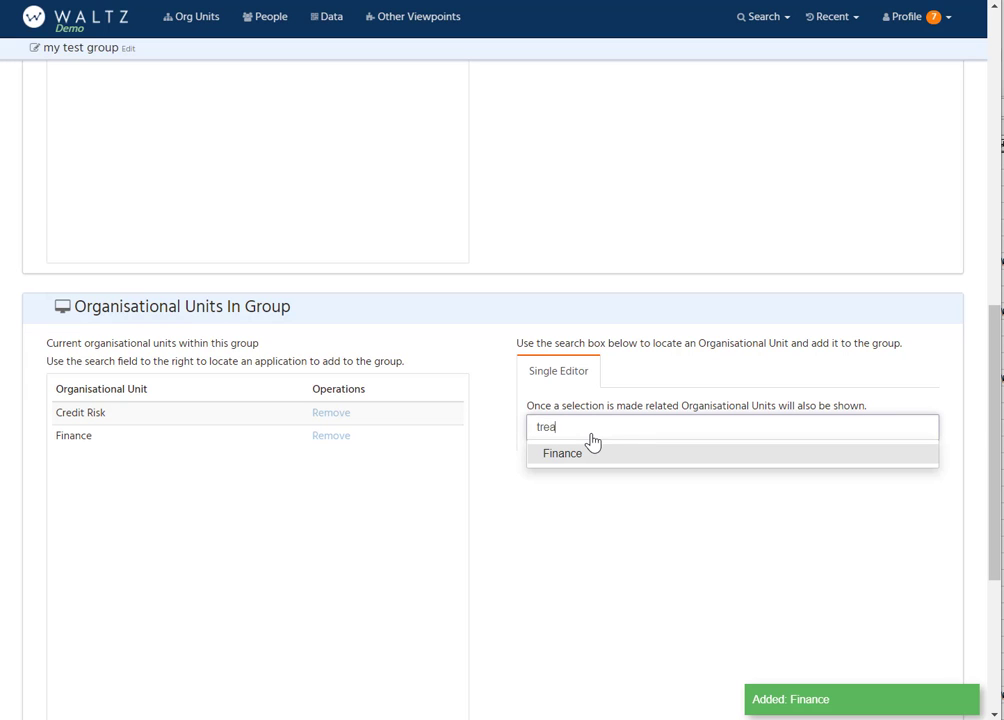
{"action": "type", "text": "s"}
{"action": "left_click", "coordinate": [574, 455]}
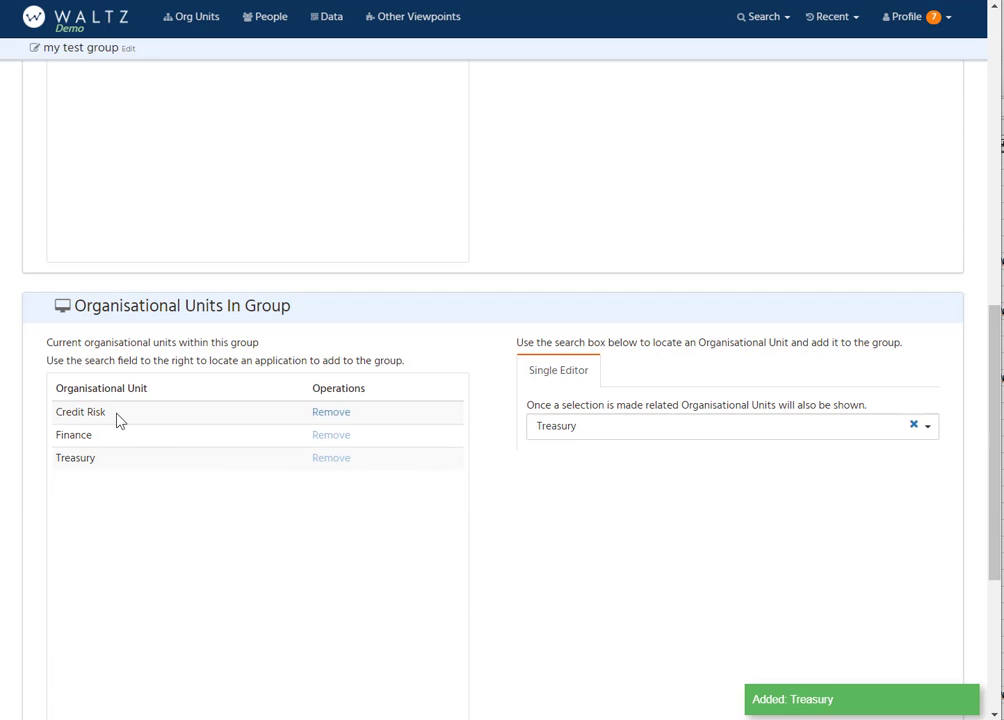
Step: Remove Bison - 92, Dolphin - 3 and Eagle - 88 from the group and open the group's overview page
{"action": "scroll", "coordinate": [117, 419], "scroll_direction": "up", "scroll_amount": 5}
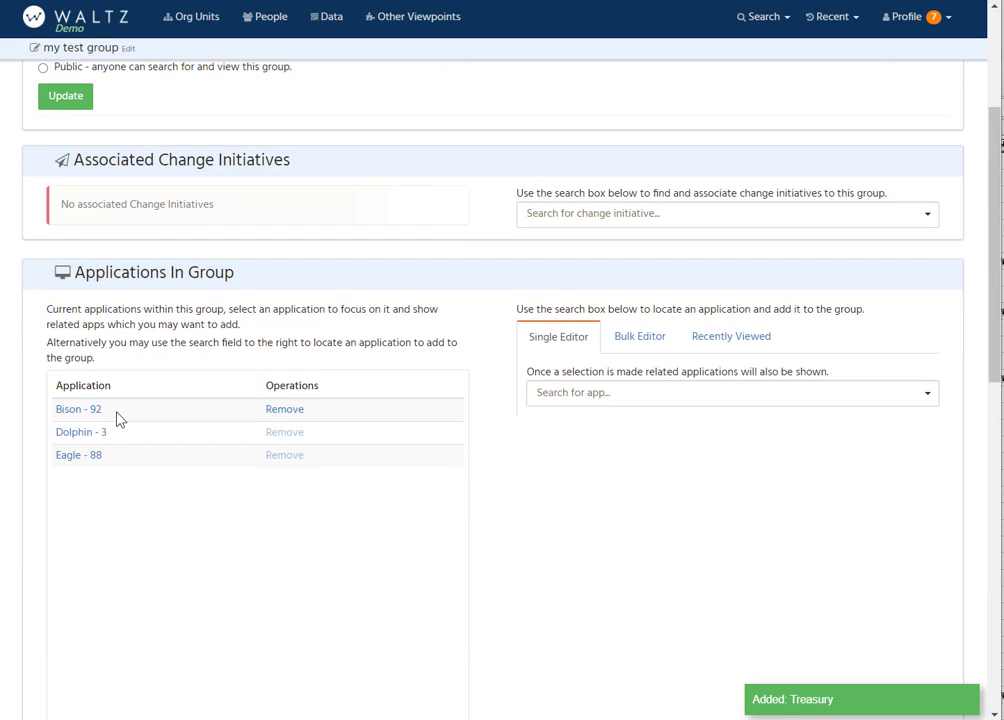
{"action": "left_click", "coordinate": [285, 412]}
{"action": "left_click", "coordinate": [286, 412]}
{"action": "left_click", "coordinate": [285, 411]}
{"action": "scroll", "coordinate": [143, 278], "scroll_direction": "up", "scroll_amount": 3}
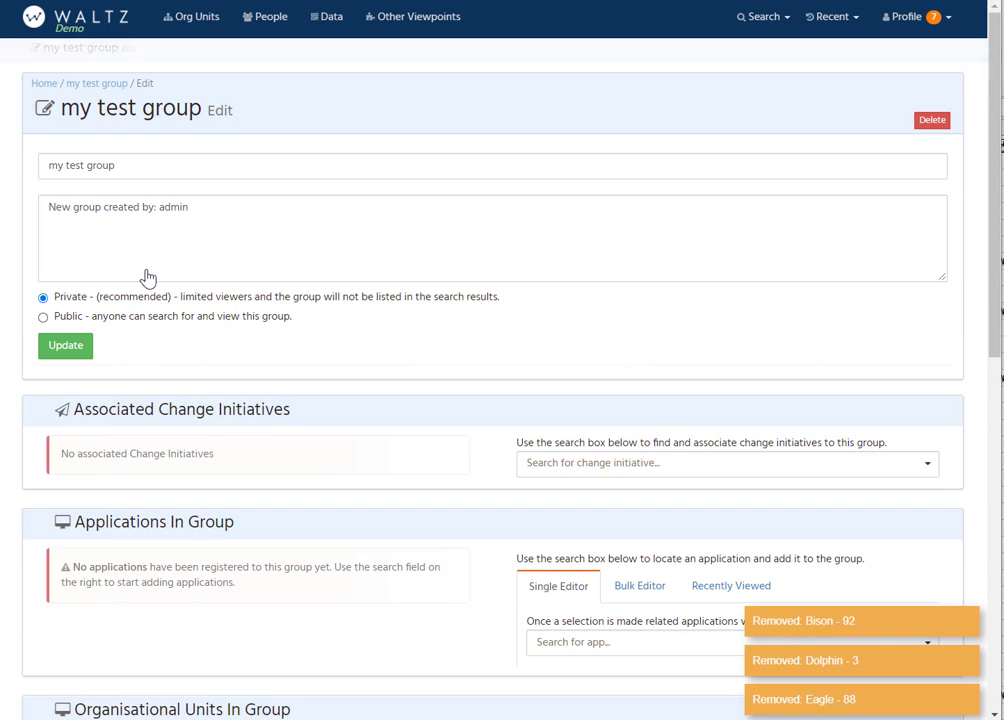
{"action": "left_click", "coordinate": [99, 87]}
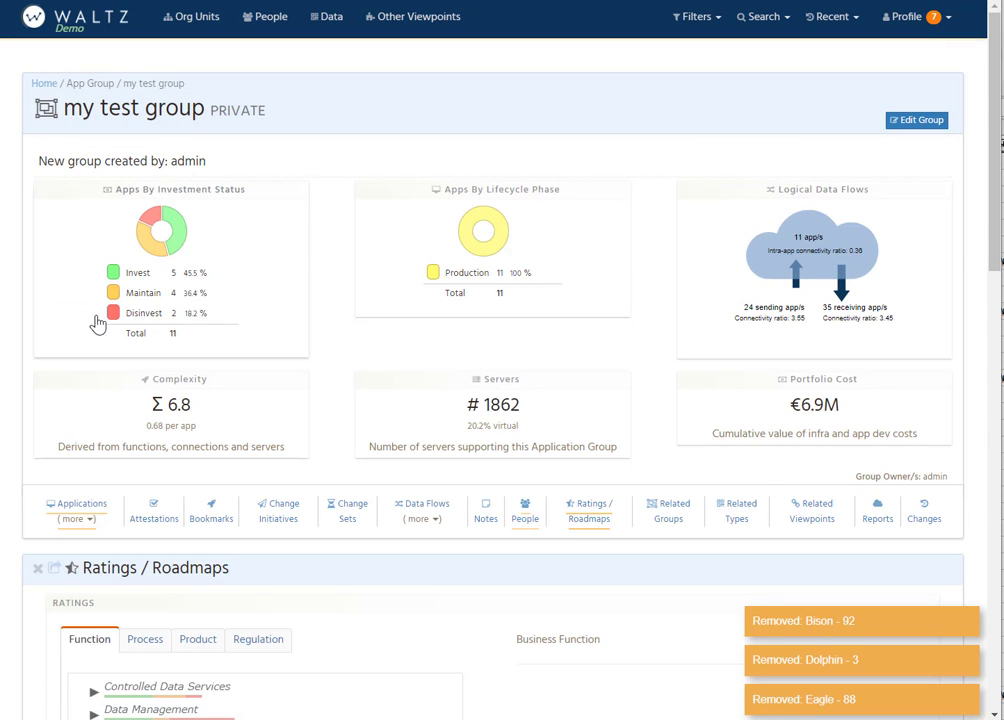